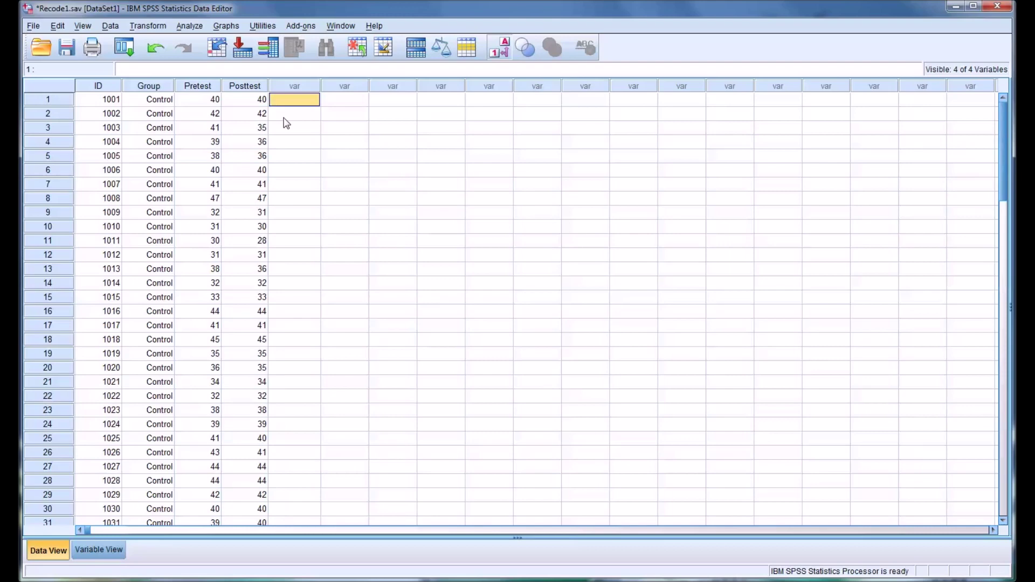
- Look over the ID, Group, Pretest and Posttest columns, then clear the column selection
click(99, 87)
click(147, 87)
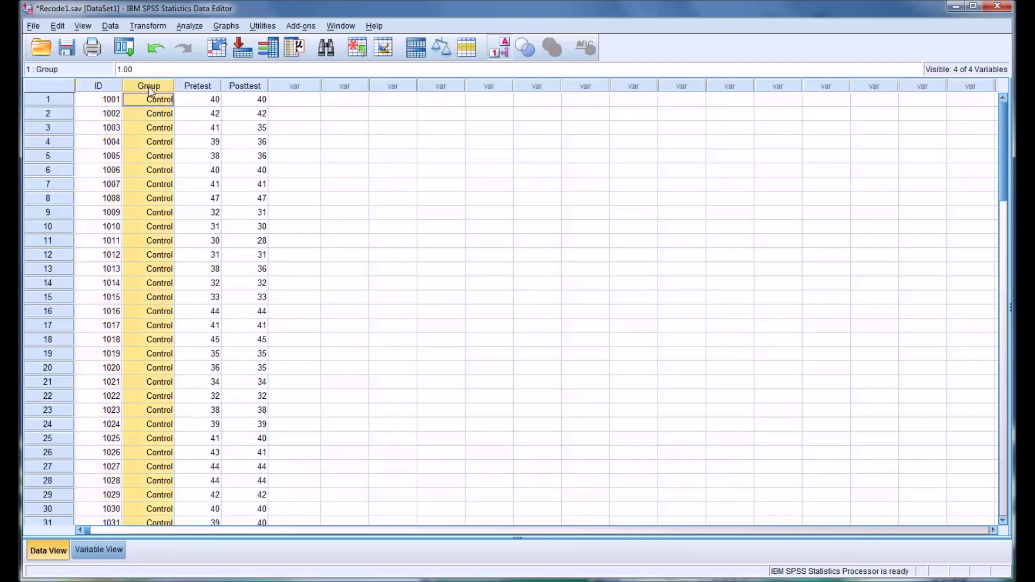
click(192, 88)
click(241, 88)
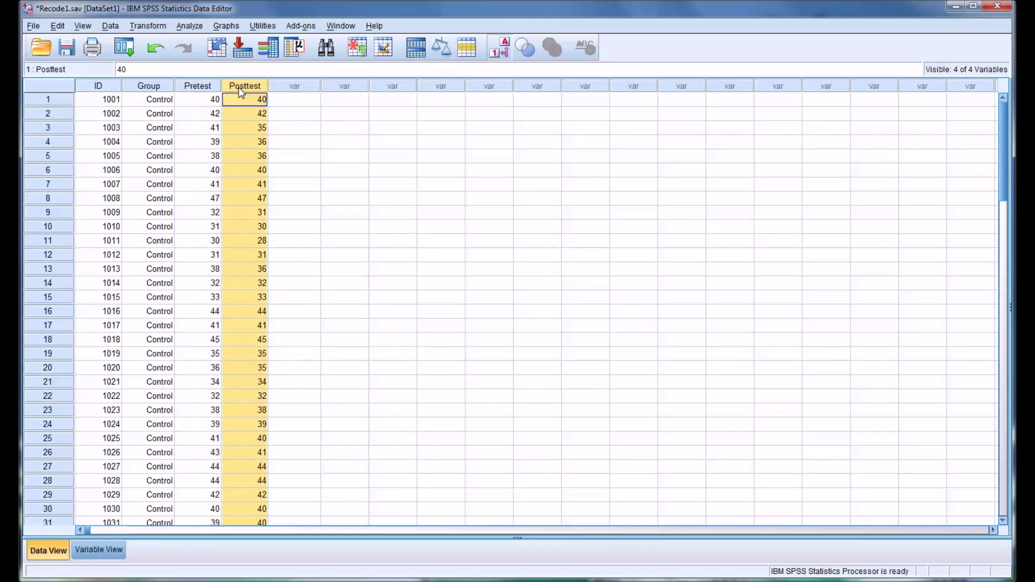
click(198, 87)
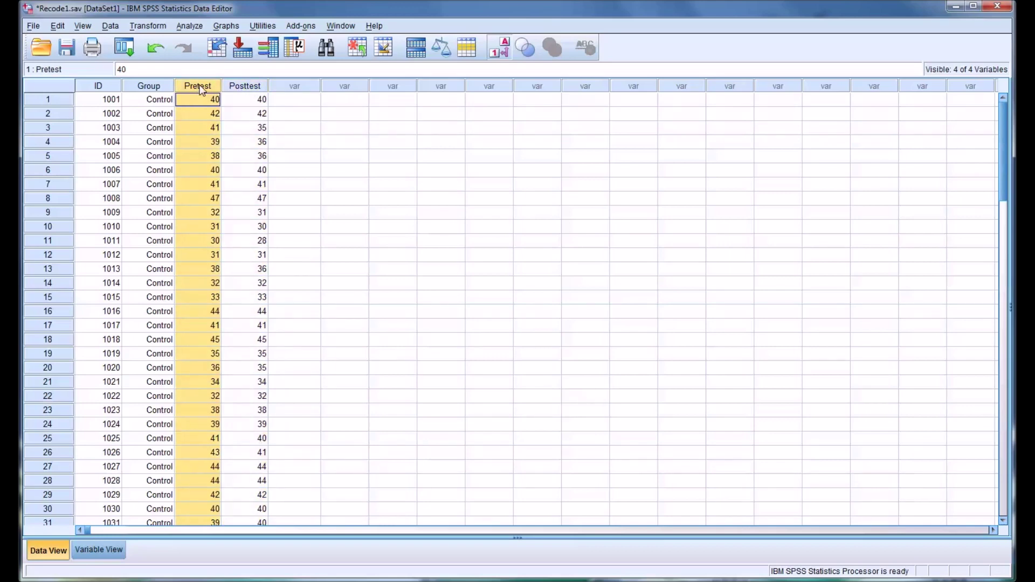
click(287, 103)
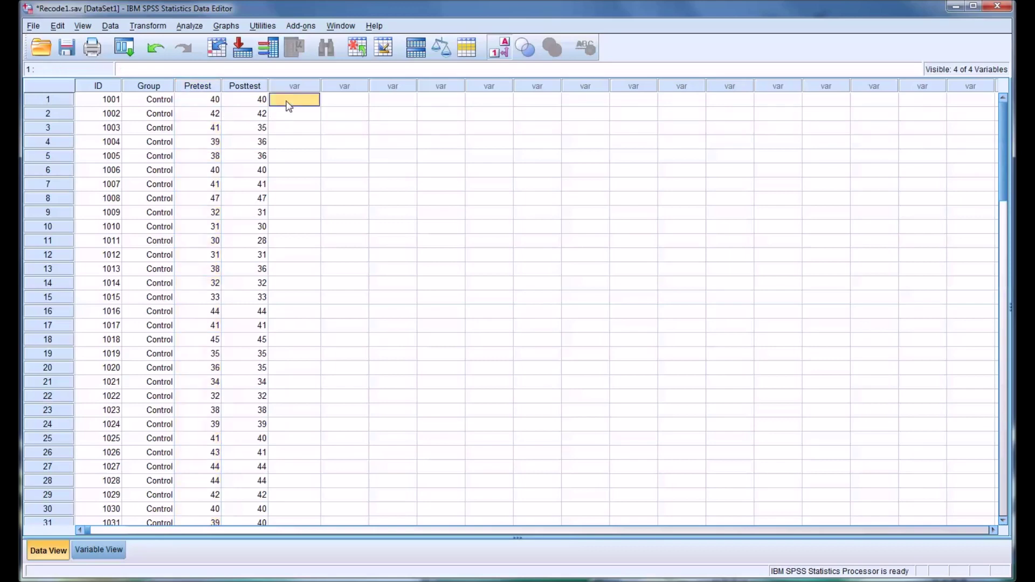
- Run Visual Binning on Pretest to show its 28–50 histogram and begin naming the binned variable
click(144, 27)
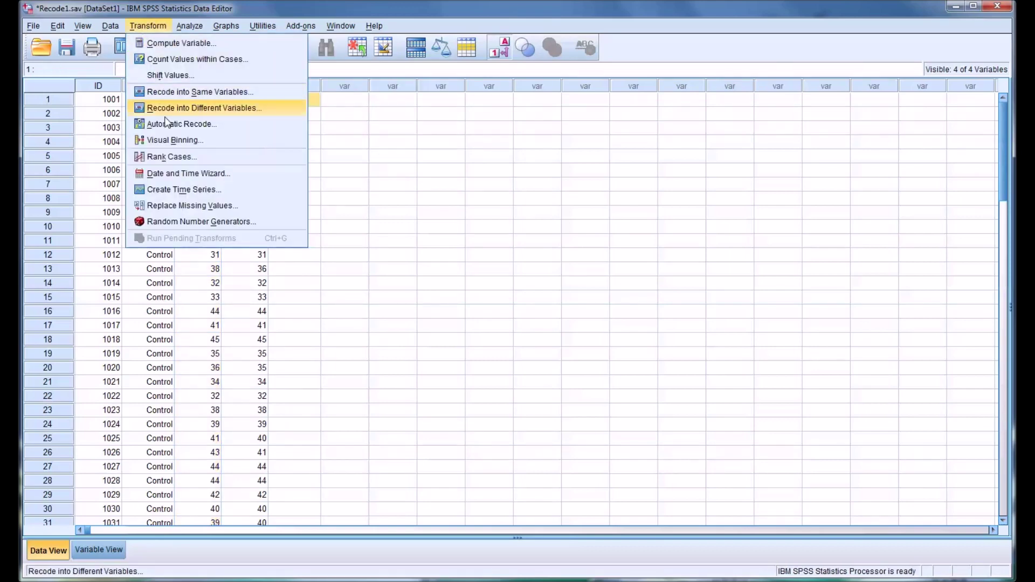
click(177, 139)
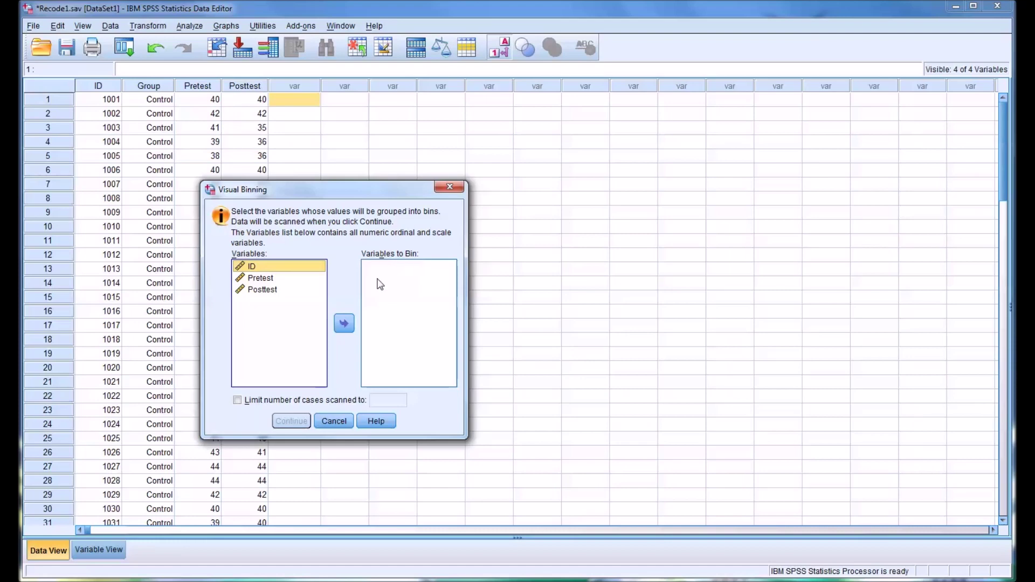
click(271, 279)
click(343, 322)
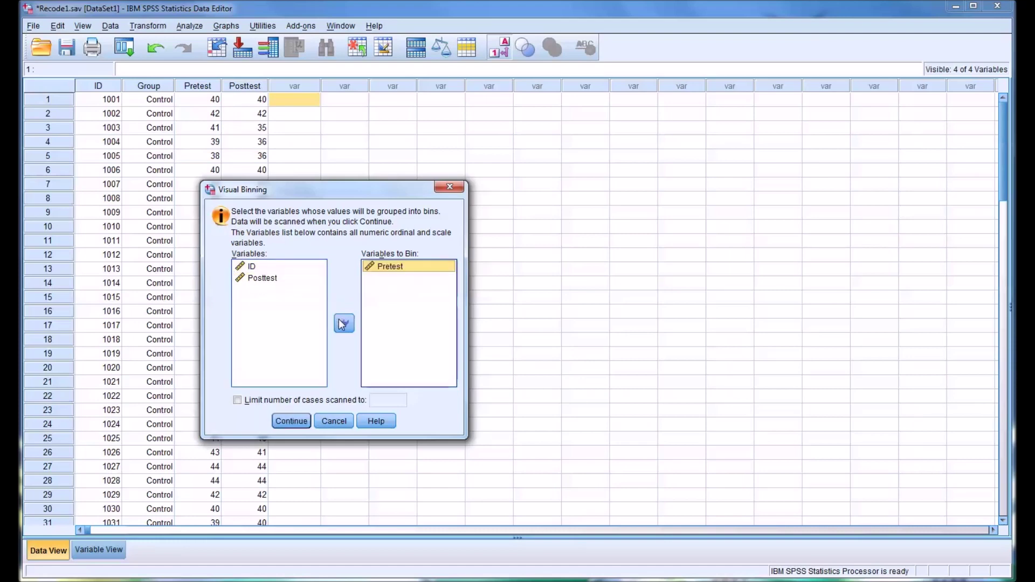
click(285, 420)
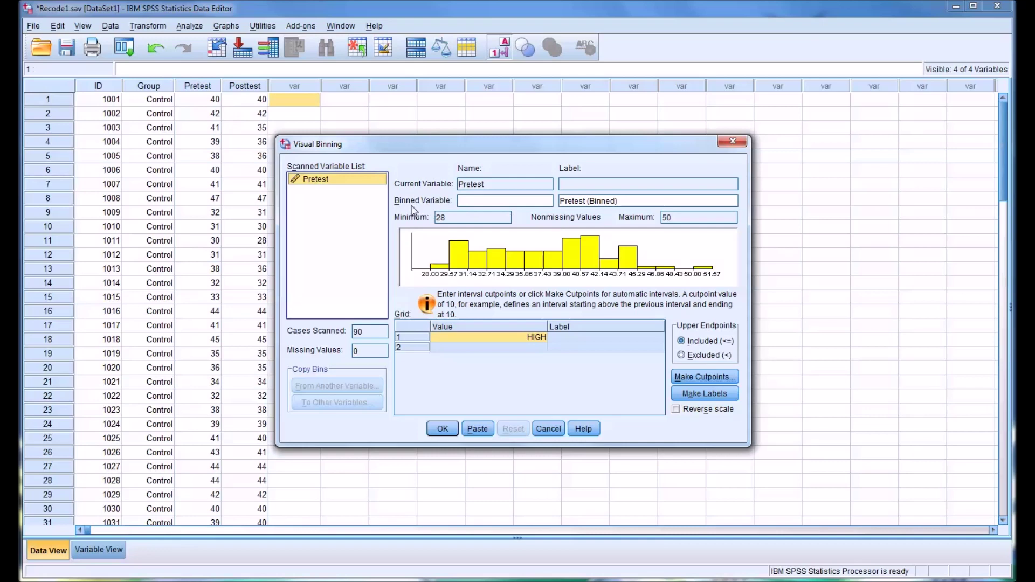
click(466, 203)
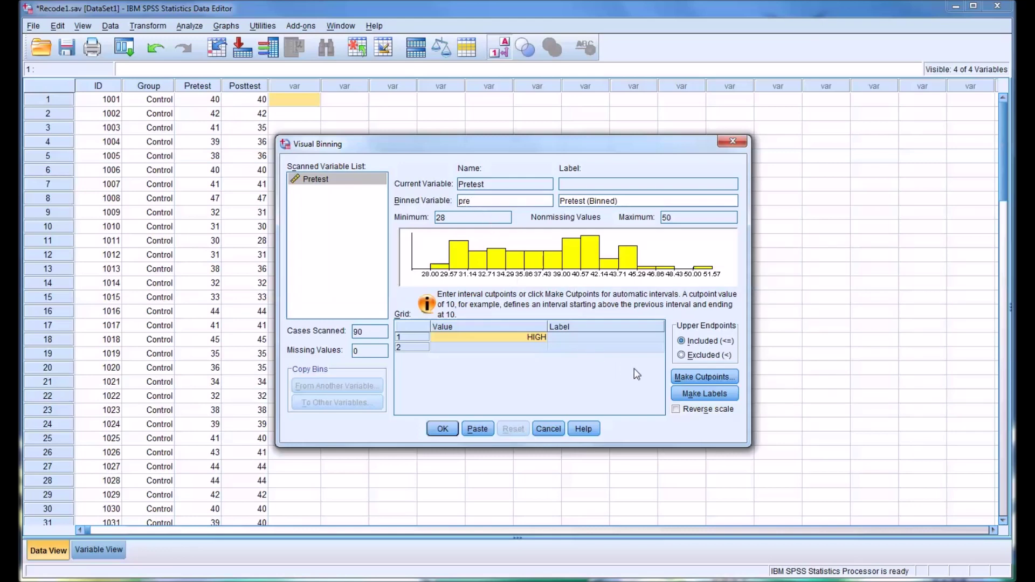
- In Make Cutpoints, compare Equal Percentiles and Mean/SD, then keep Equal Width Intervals
click(696, 381)
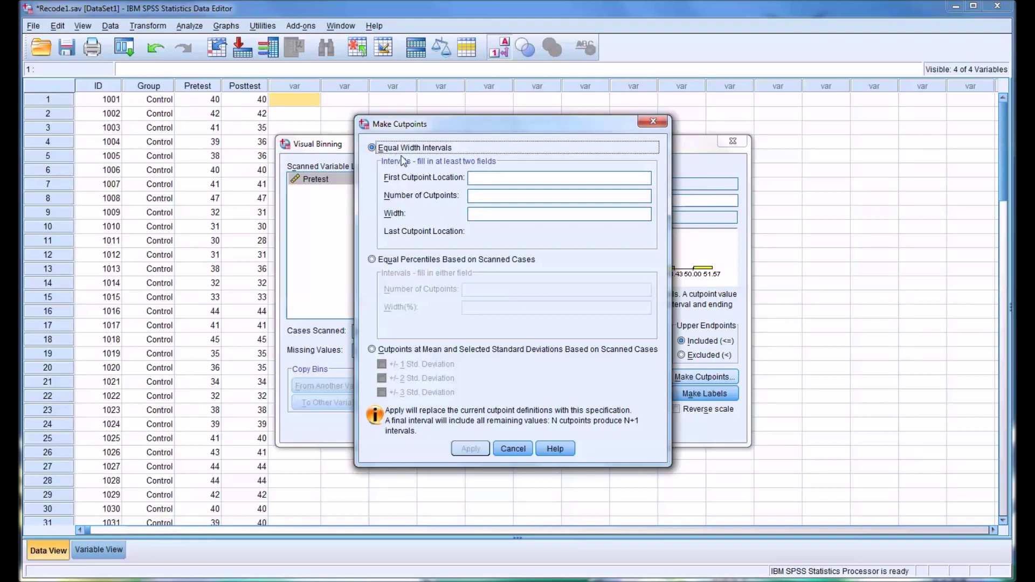
click(372, 260)
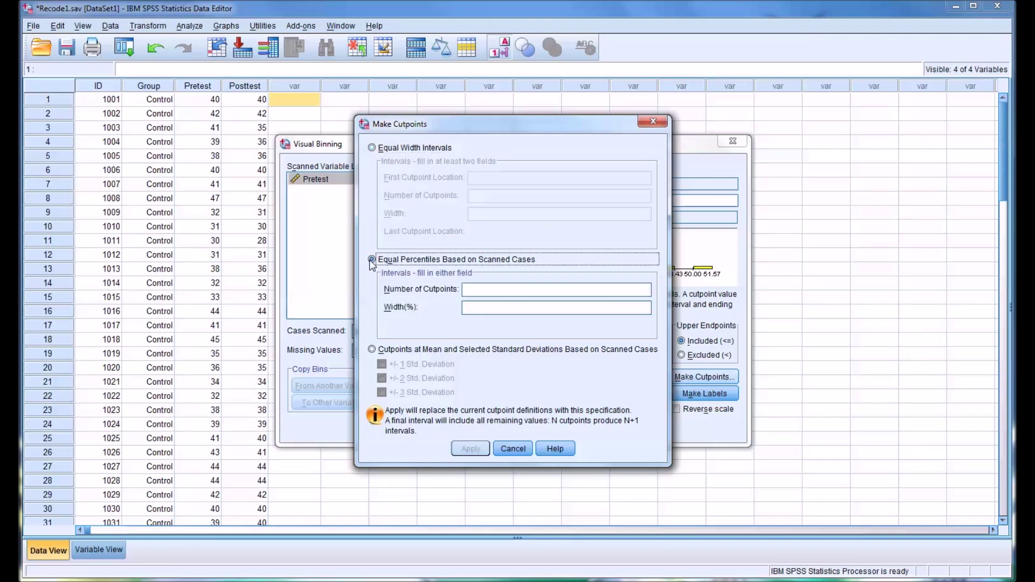
click(372, 350)
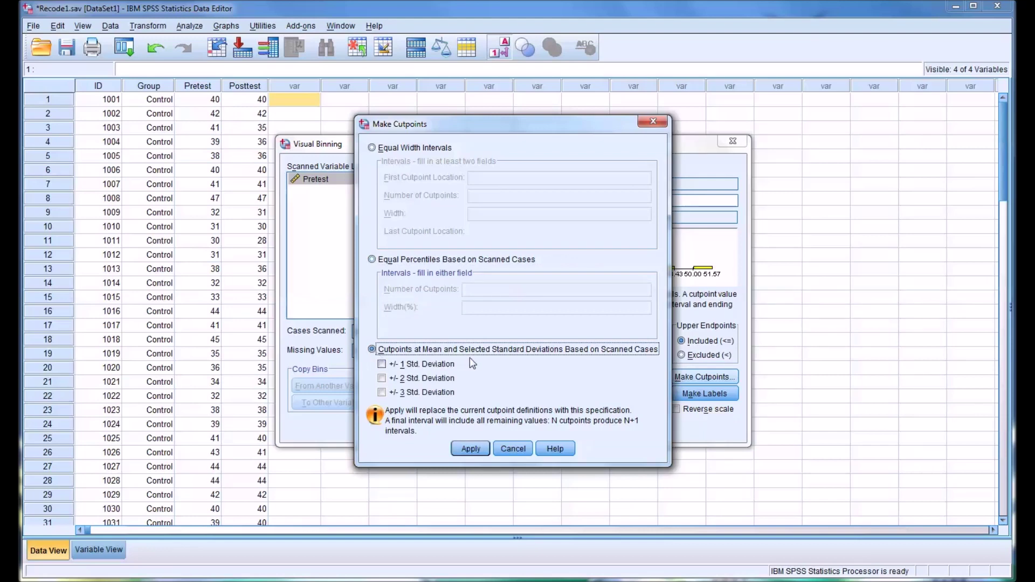
click(372, 149)
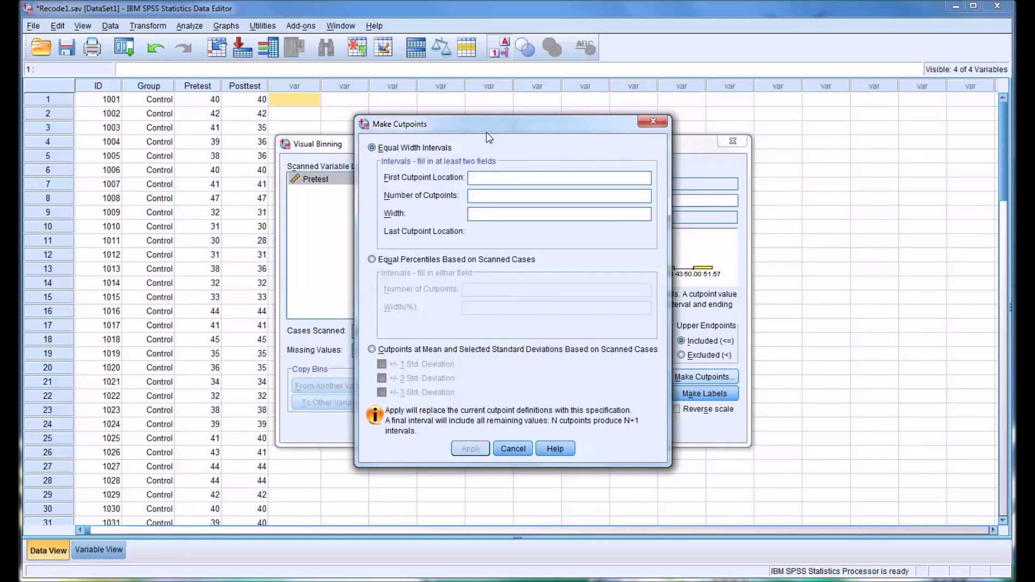
- Apply ten equal-width cutpoints starting at 28 with an auto-computed width of 2.2
drag(486, 128, 680, 142)
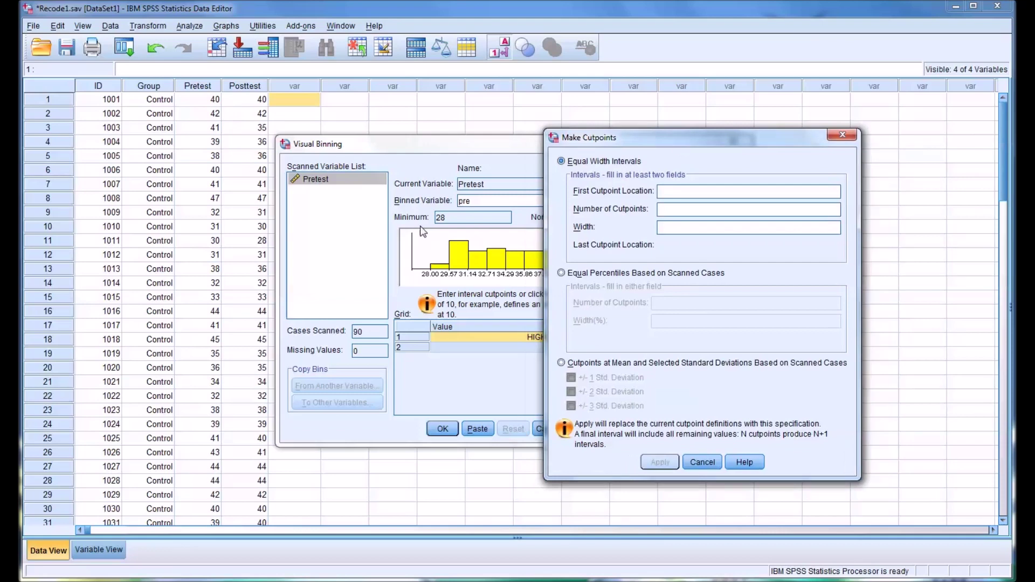
text(28)
click(669, 211)
text(10)
click(686, 225)
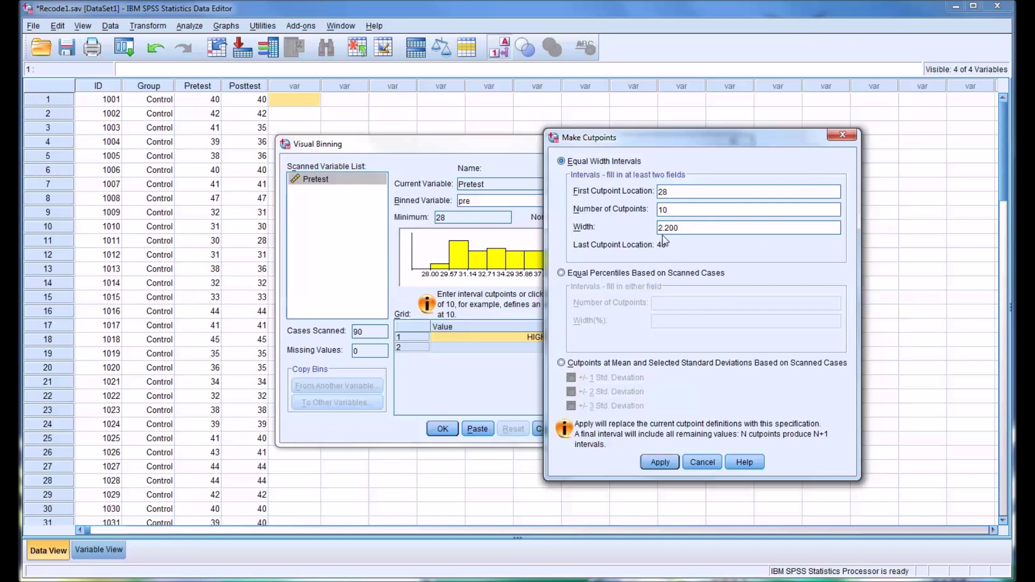
click(663, 463)
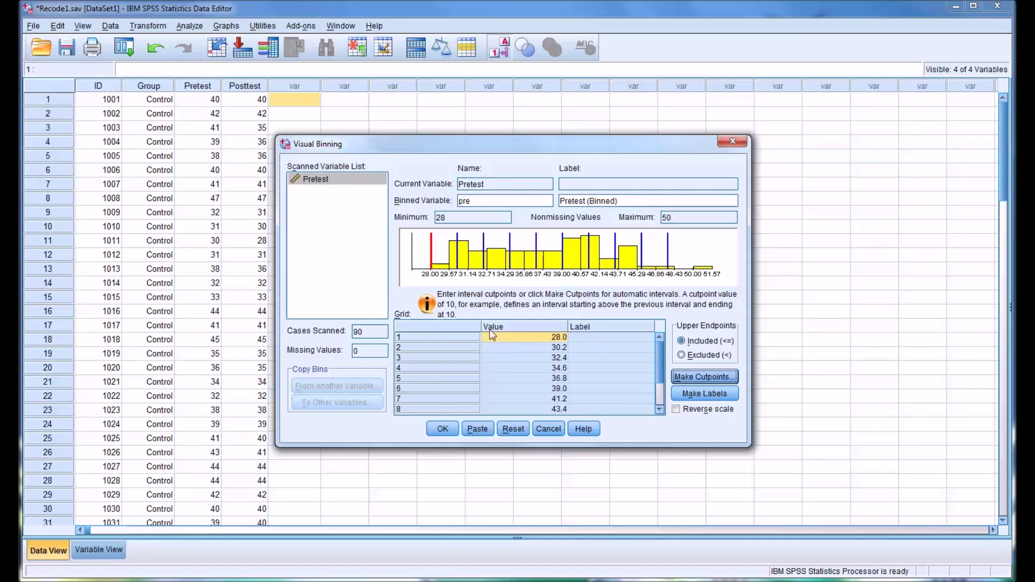
- Create the pre variable and check its bin codes in the data grid, e.g. 7 for a score of 40
click(444, 431)
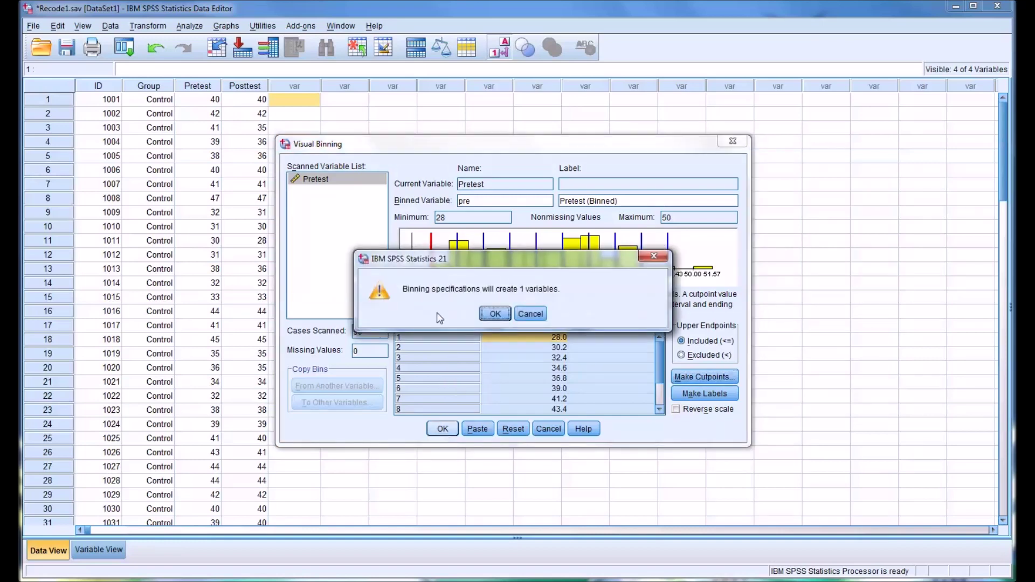
click(494, 315)
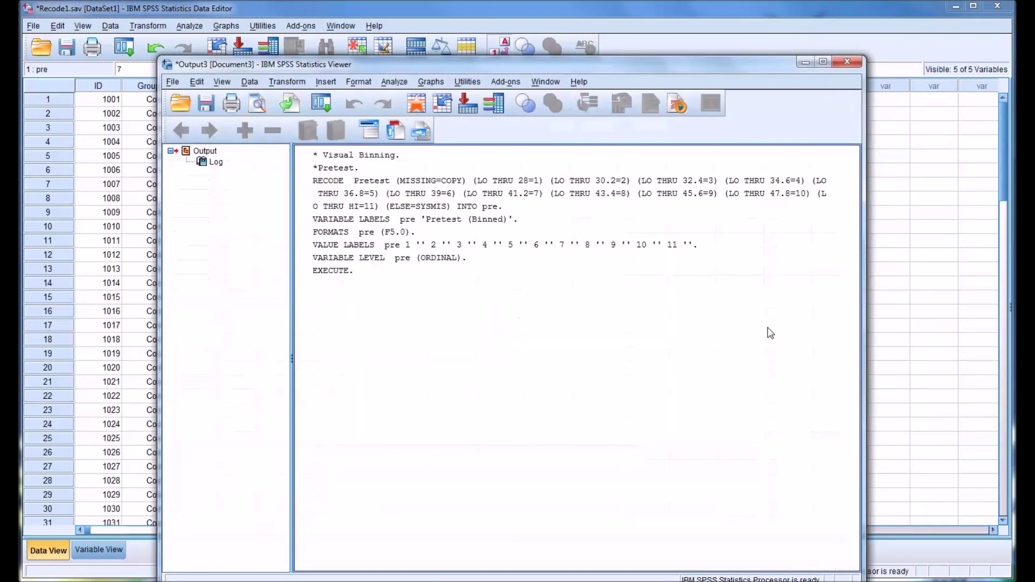
click(898, 347)
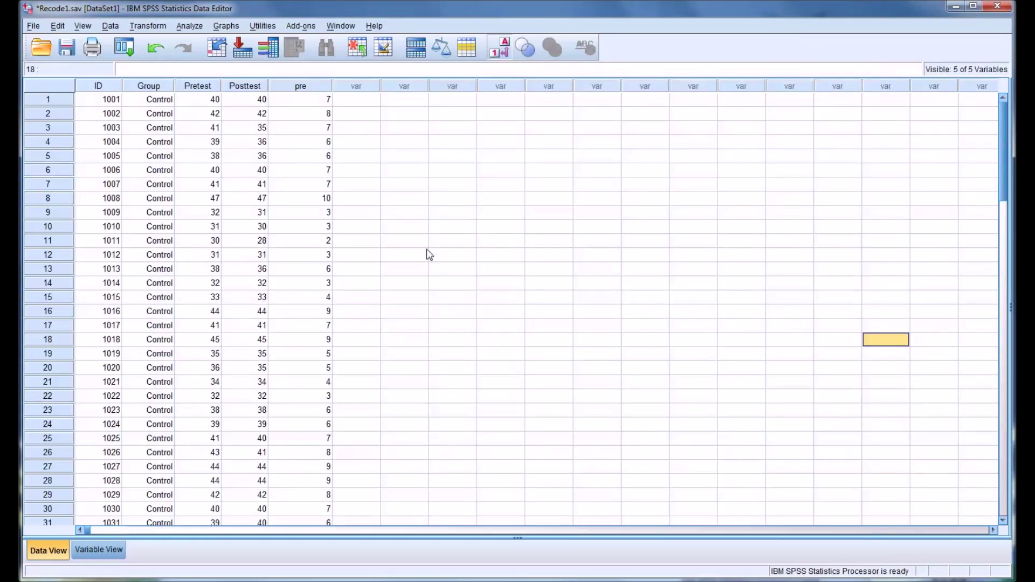
click(304, 101)
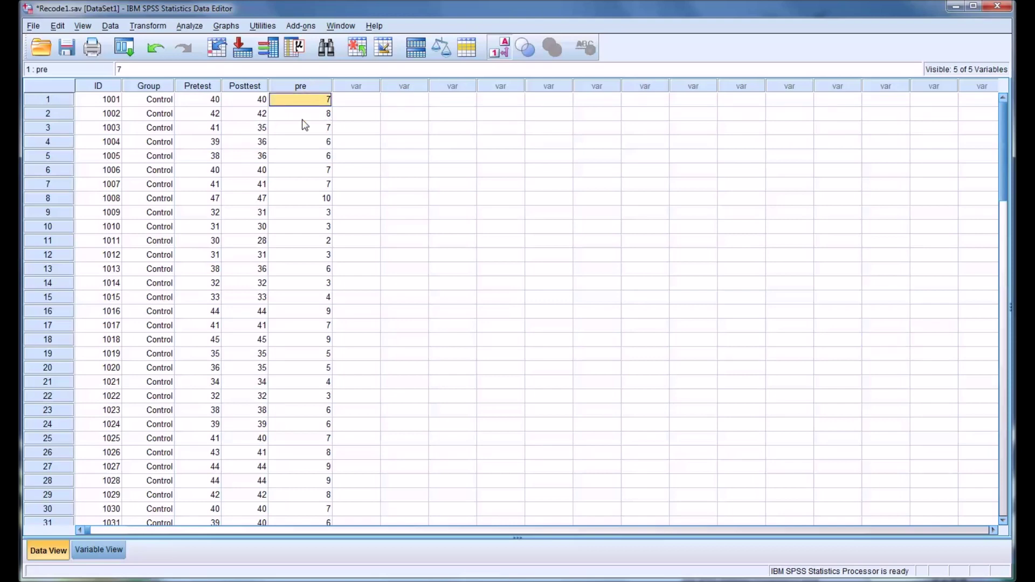
click(303, 120)
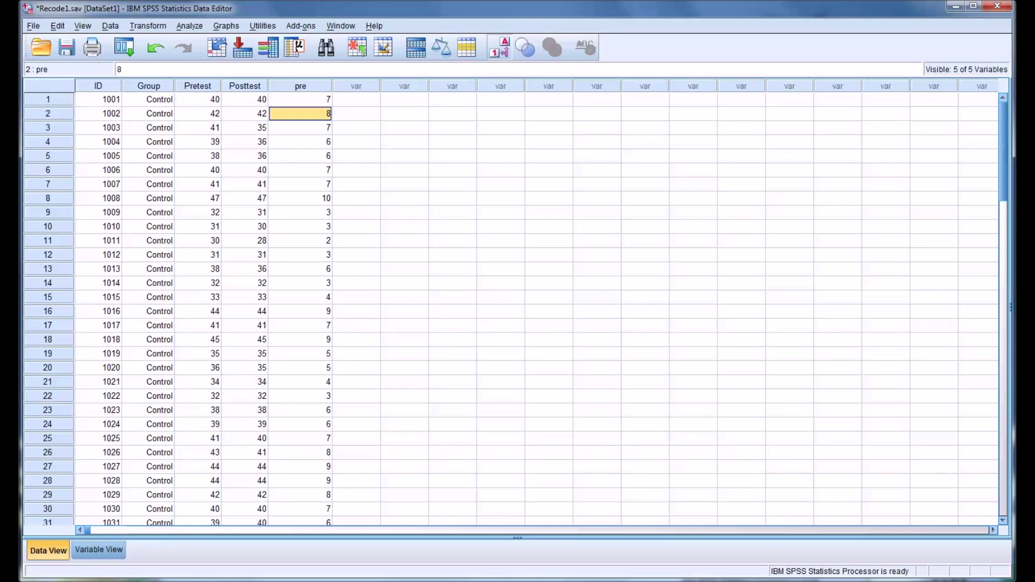
click(295, 102)
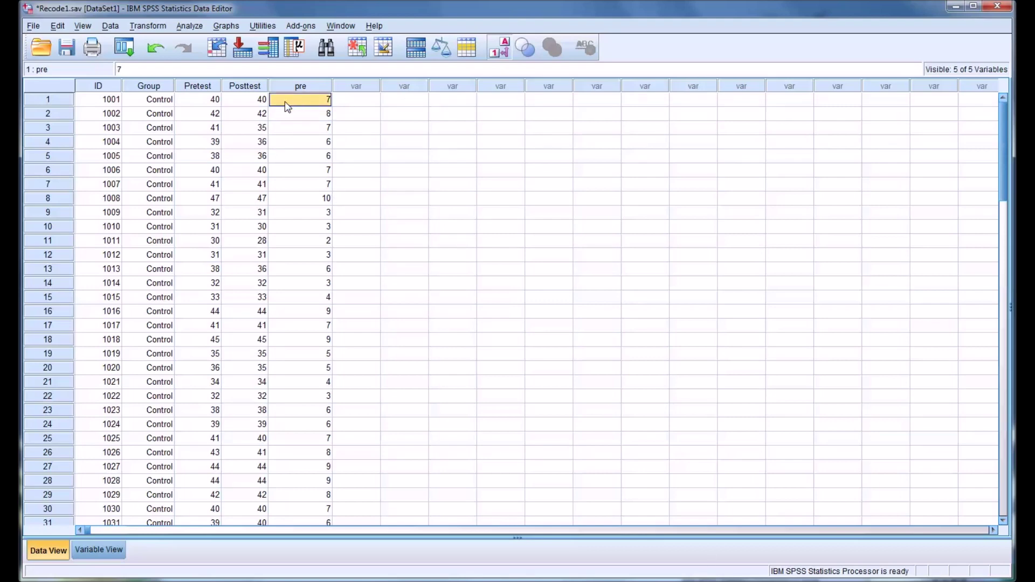
- Start a new Visual Binning of Pretest and name the binned variable pre1
click(148, 26)
click(177, 143)
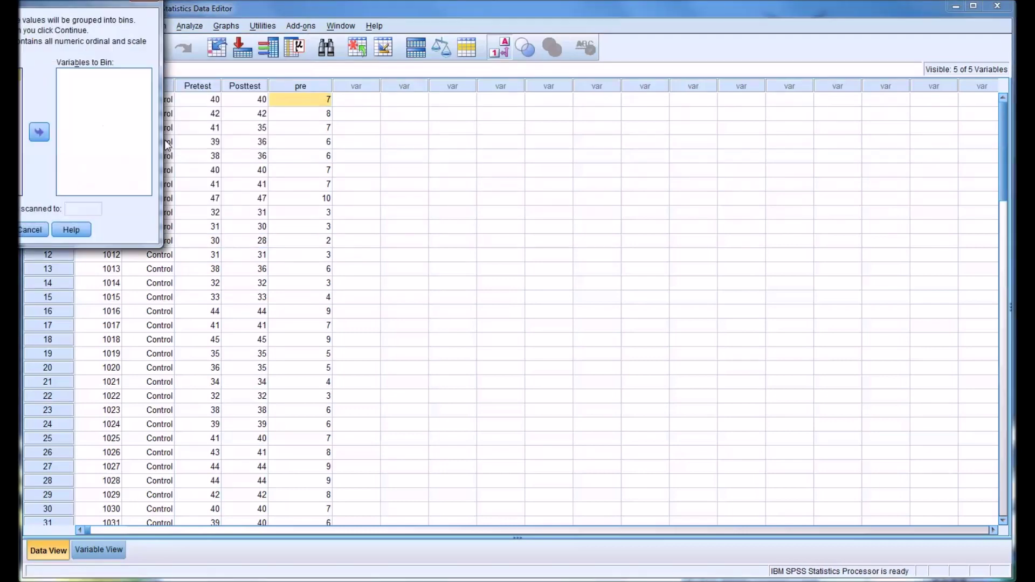
drag(457, 234, 497, 240)
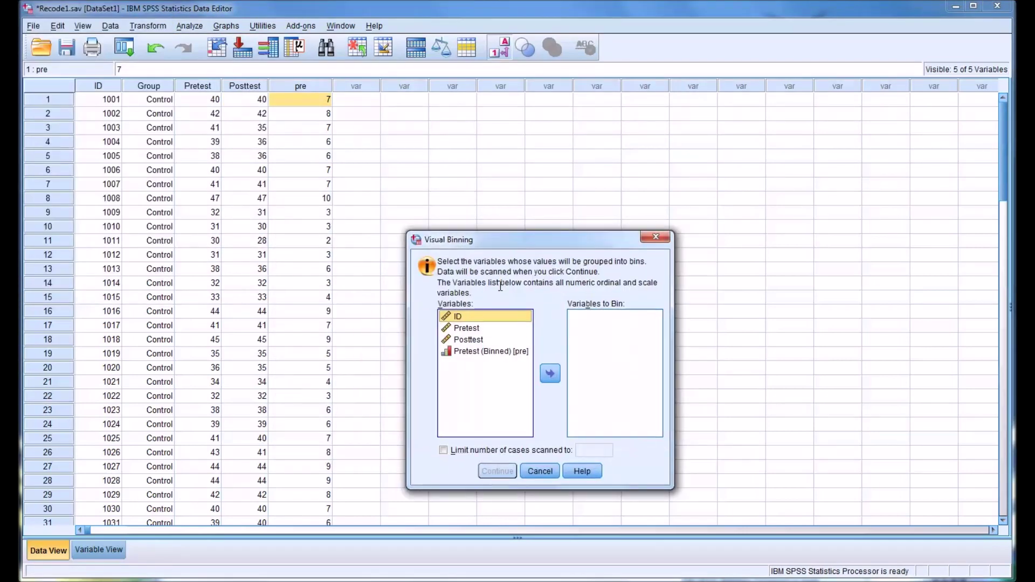
click(467, 328)
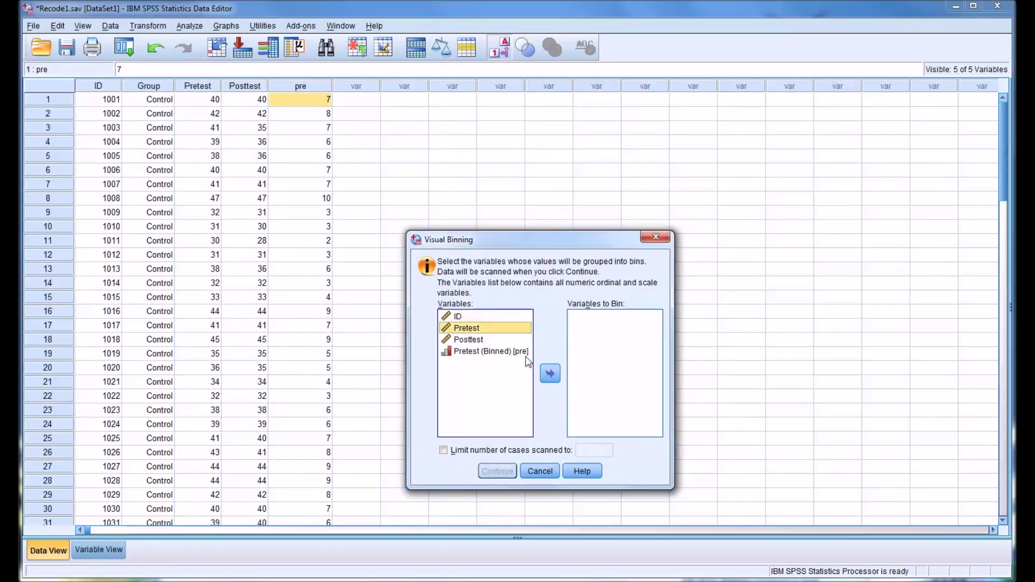
click(550, 374)
click(499, 471)
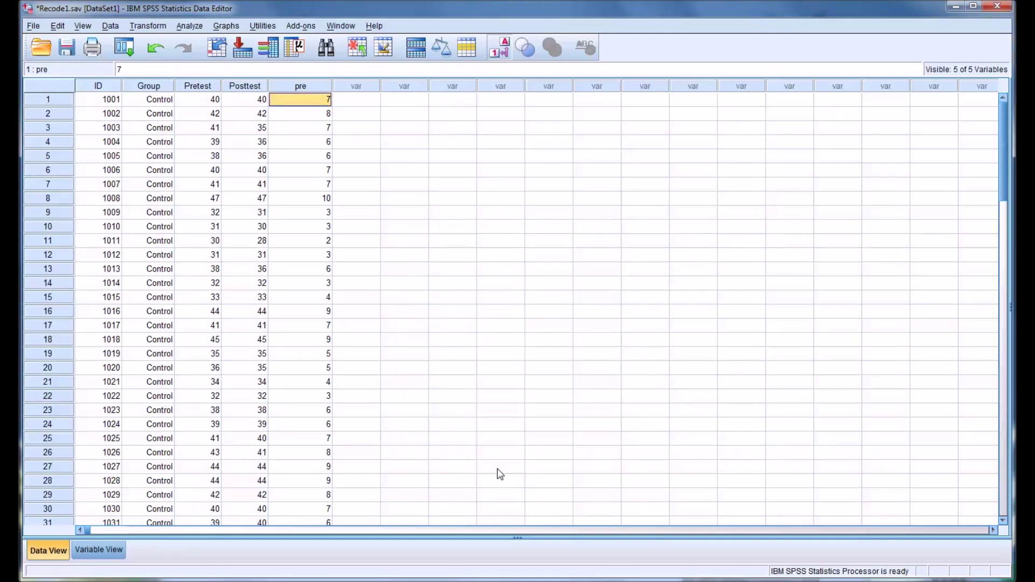
click(486, 203)
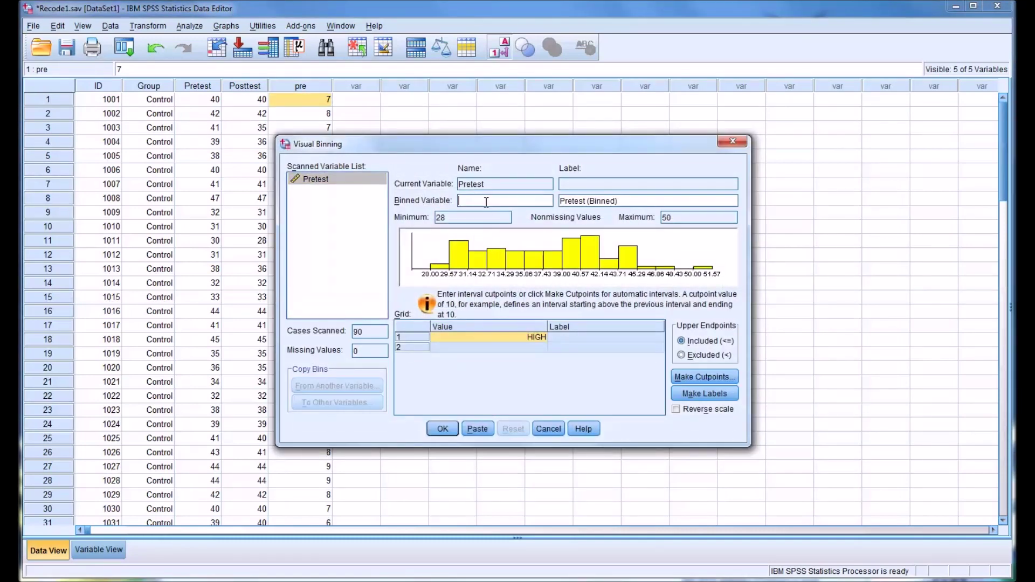
text(pre1)
- Apply five equal-percentile cutpoints: 32, 35, 38, 40 and 43
click(704, 377)
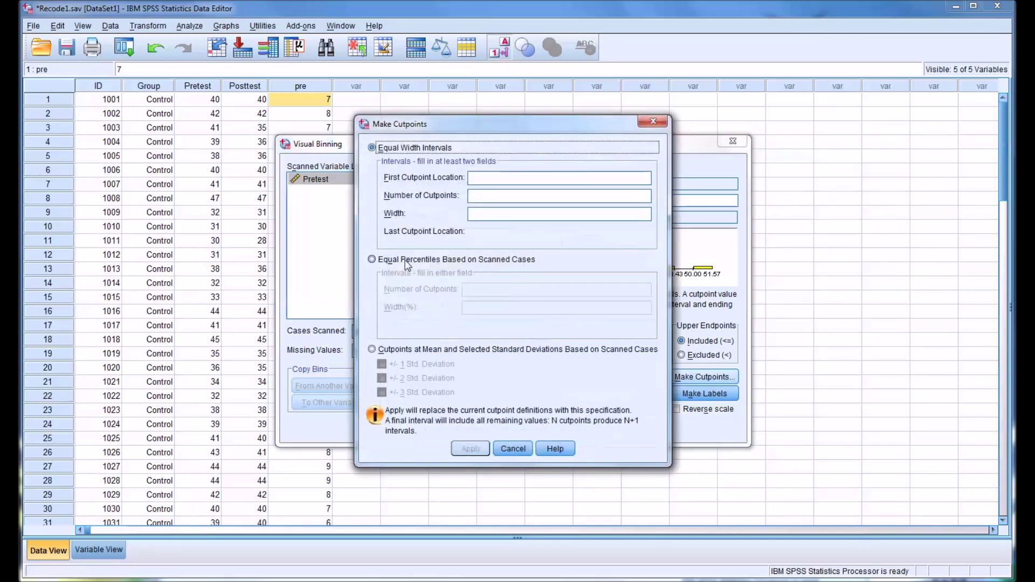
click(372, 260)
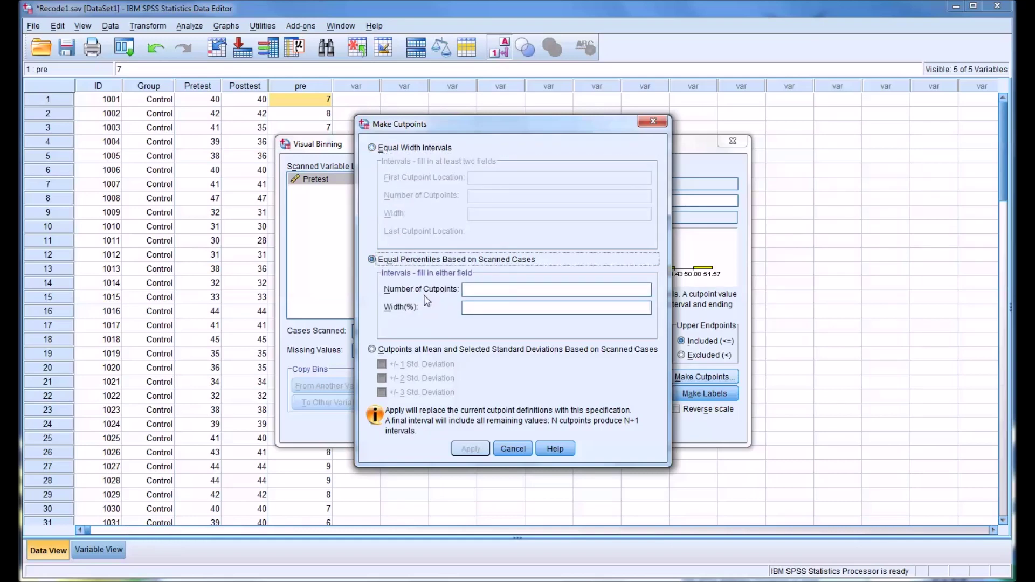
click(476, 290)
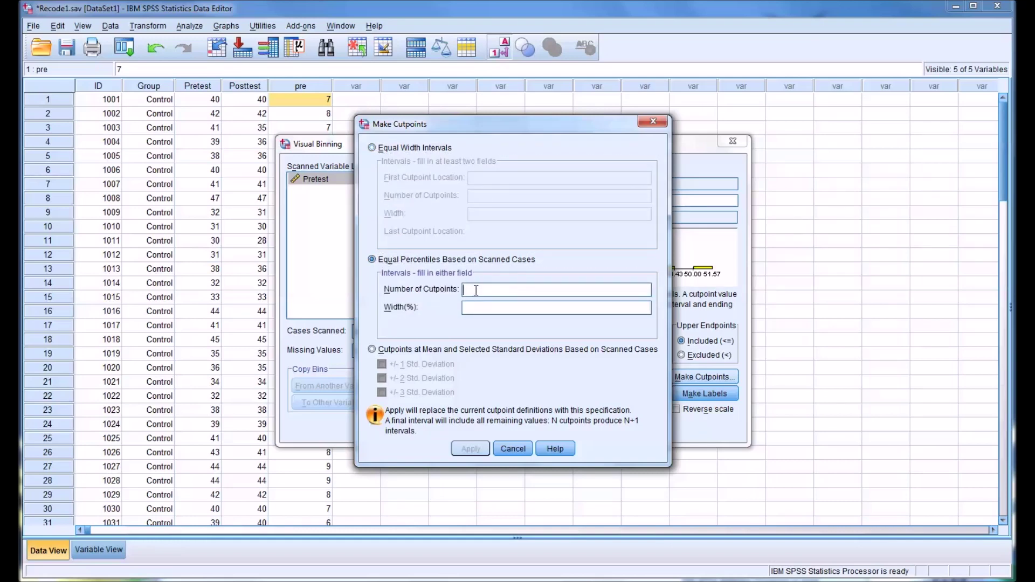
text(5)
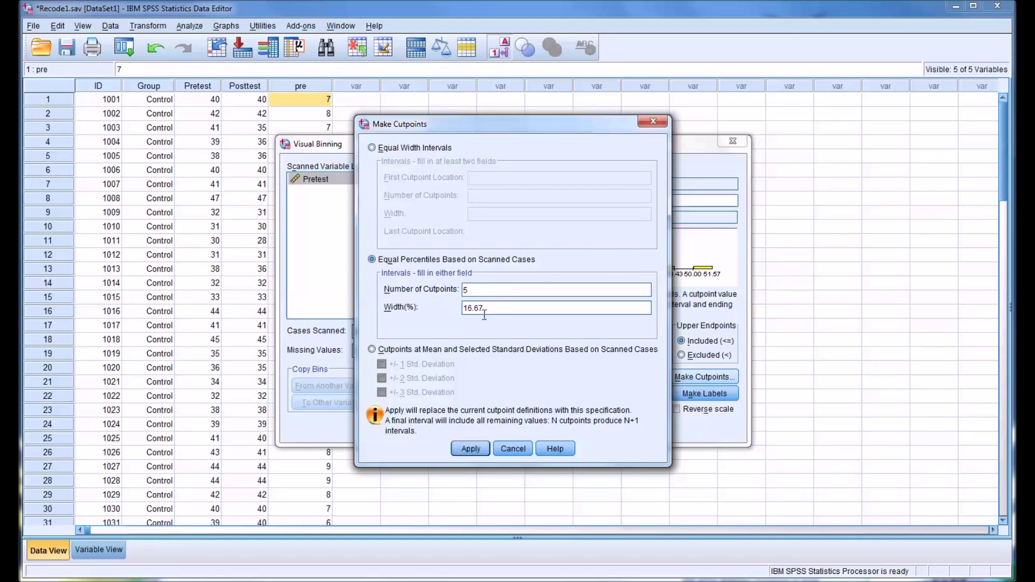
click(466, 450)
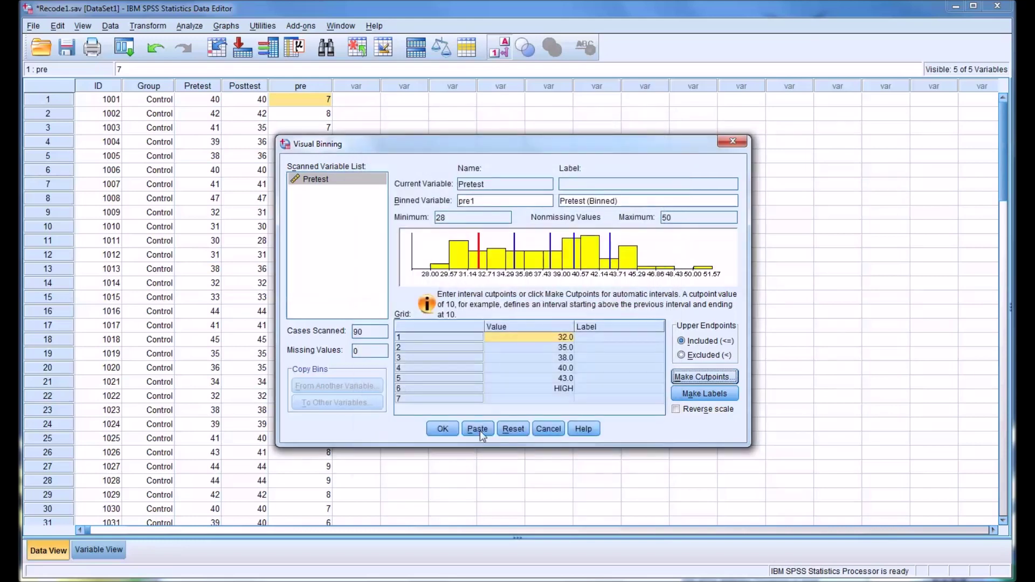
- Create pre1 and check its first percentile-based bin code in the data grid
click(451, 429)
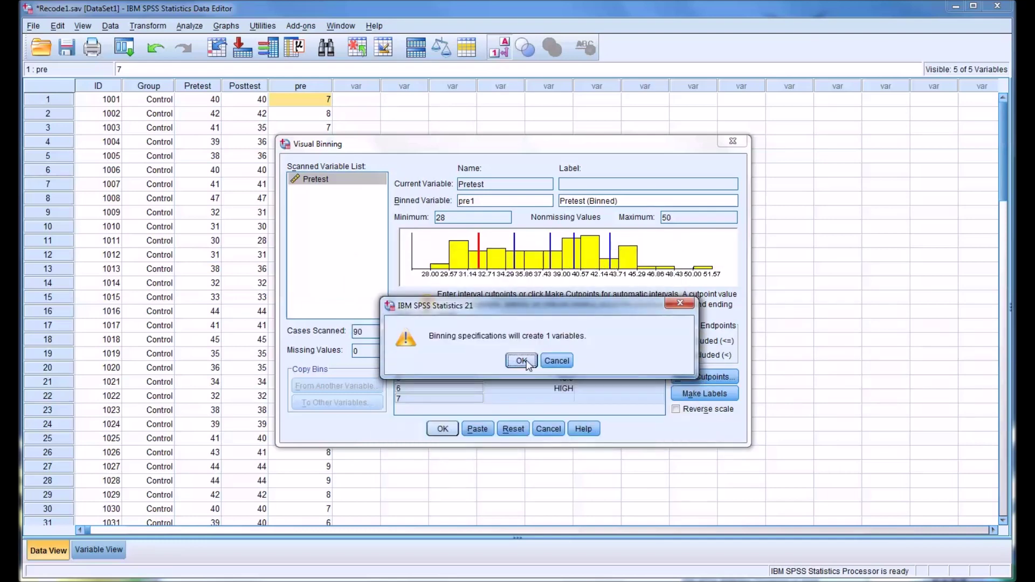
click(525, 362)
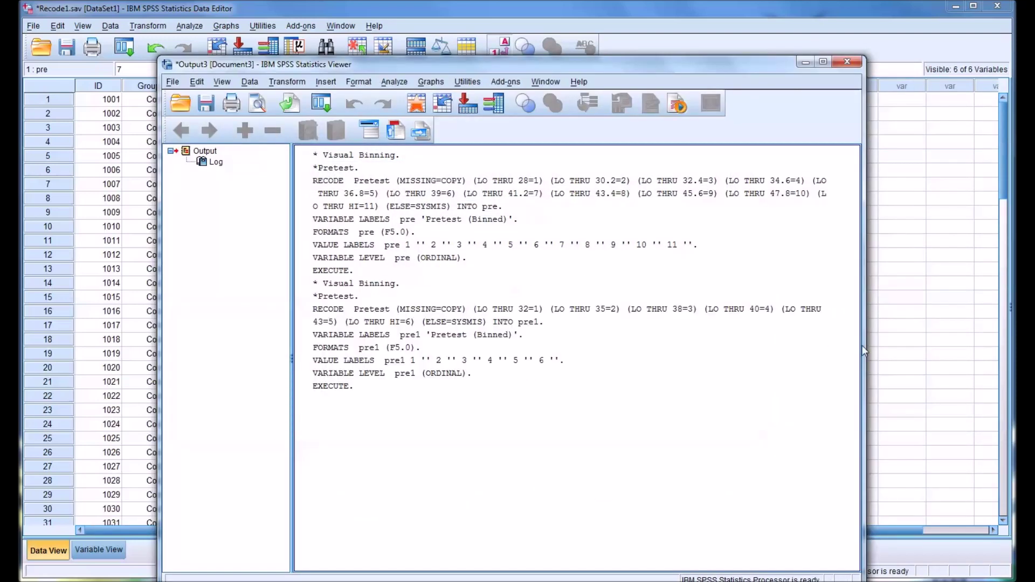
click(902, 354)
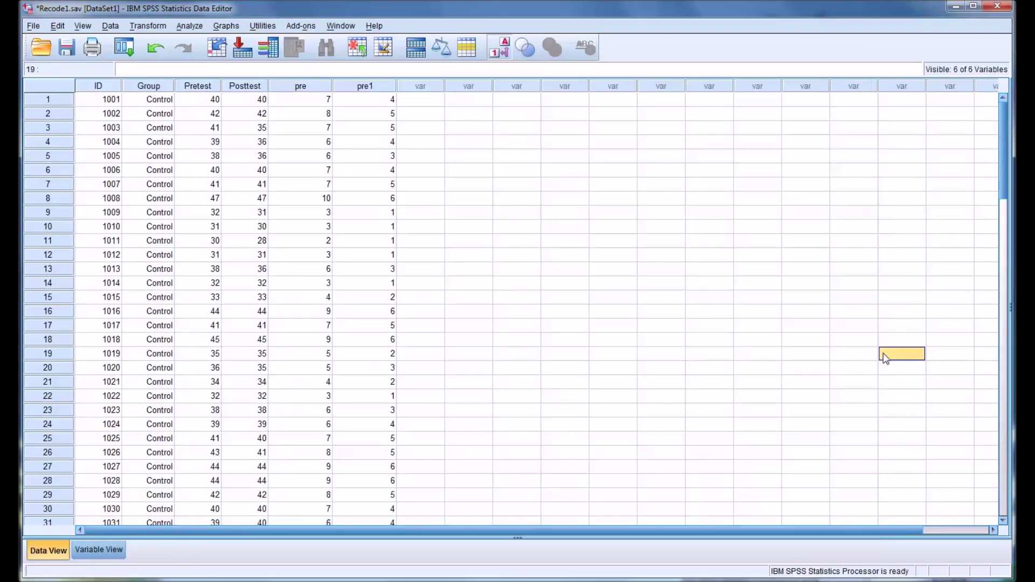
click(365, 105)
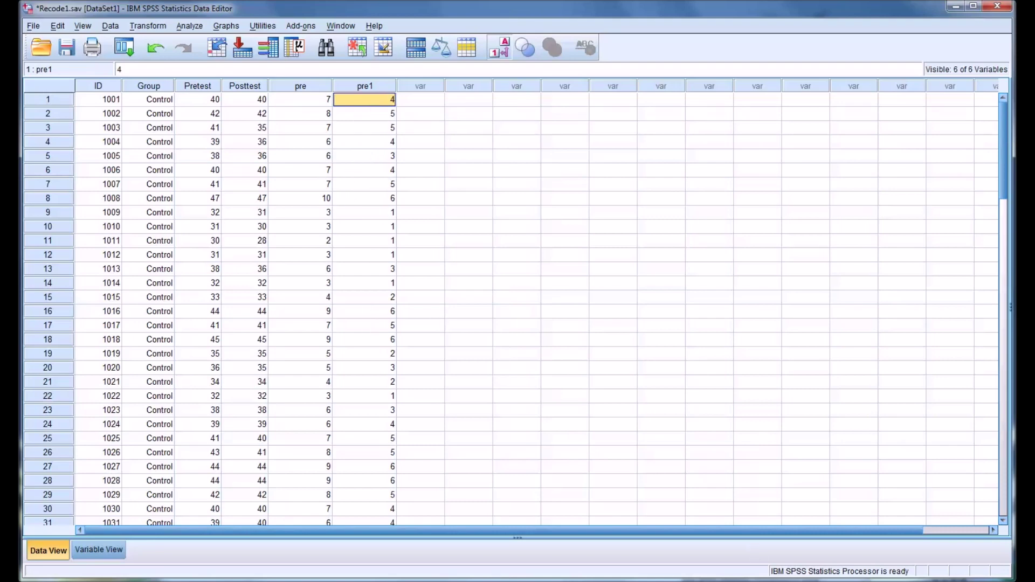
- Start another Visual Binning of Pretest and name the binned variable pre2
click(155, 28)
click(194, 138)
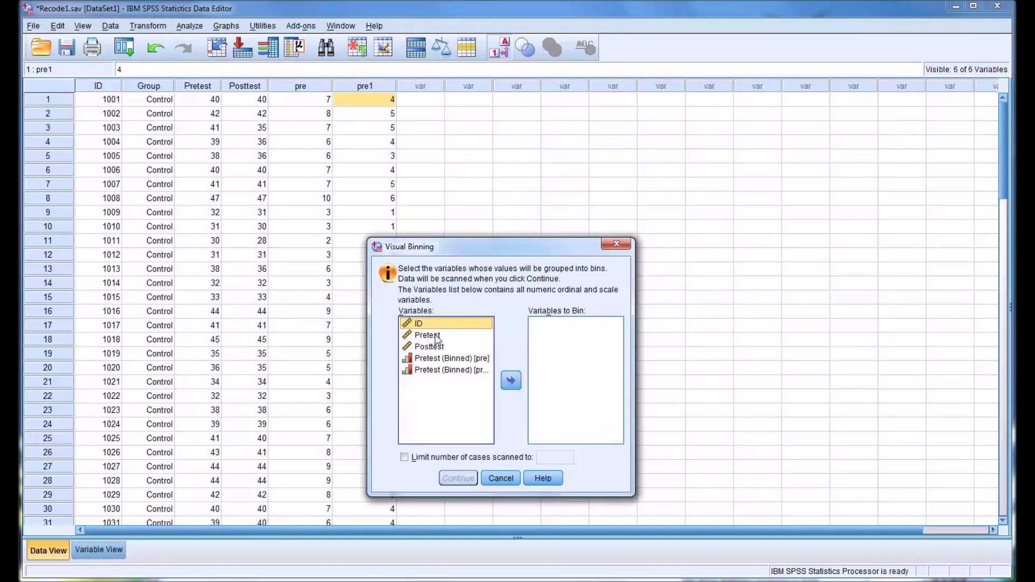
click(425, 335)
click(511, 380)
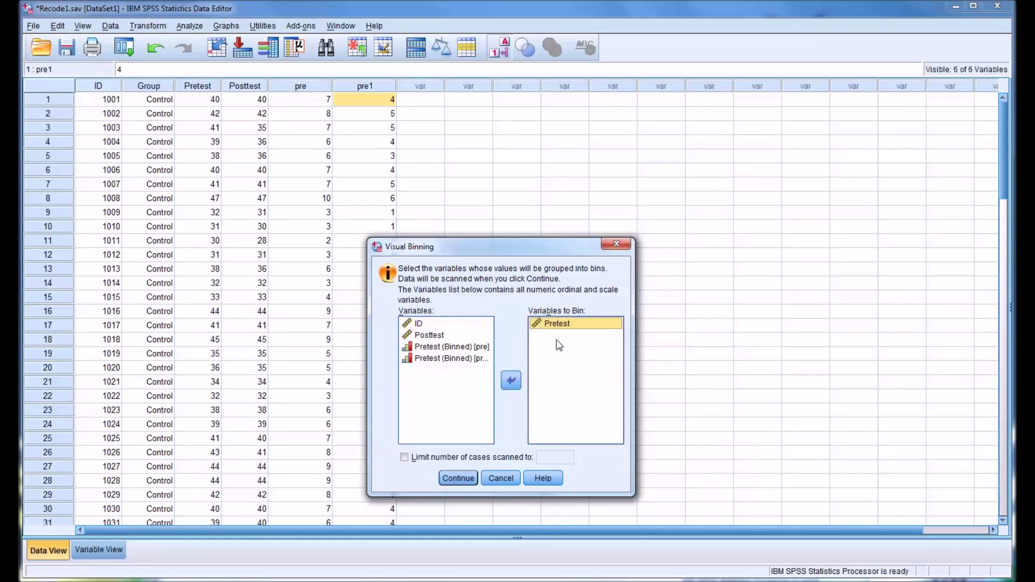
click(459, 479)
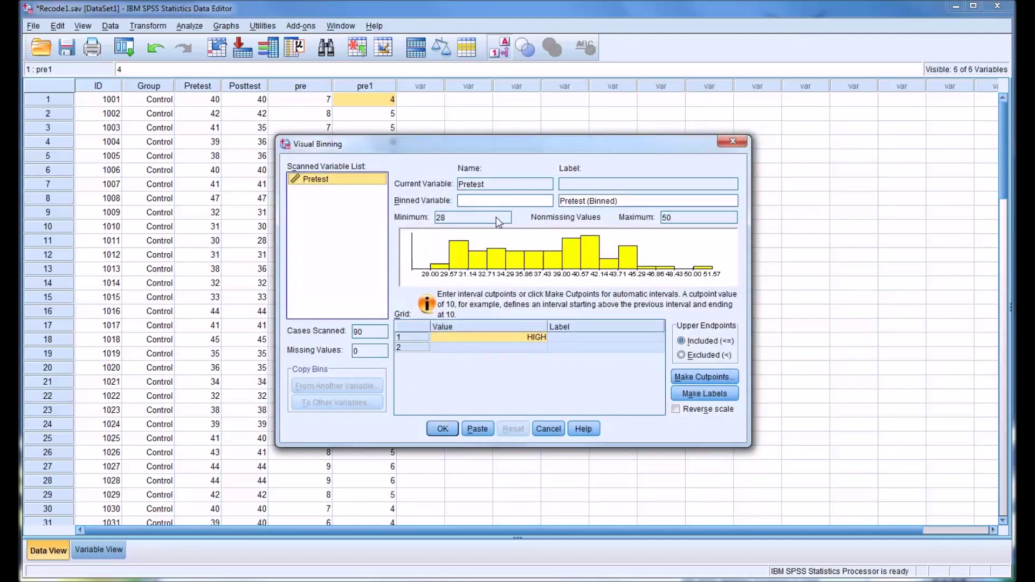
click(491, 202)
text(pre2)
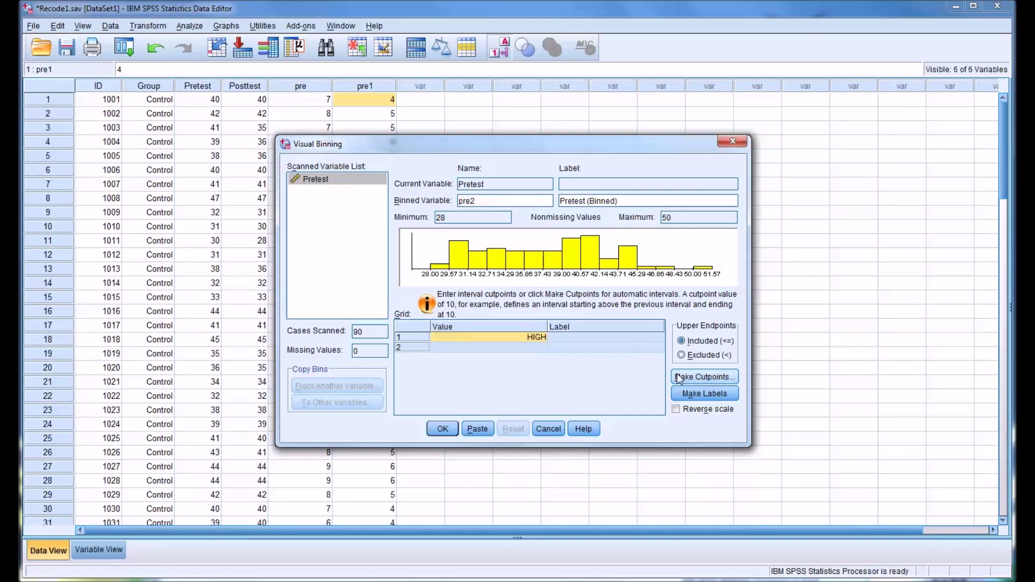
- Apply mean ±1 SD cutpoints (32.5, 37.5, 42.5) and create pre2
click(704, 377)
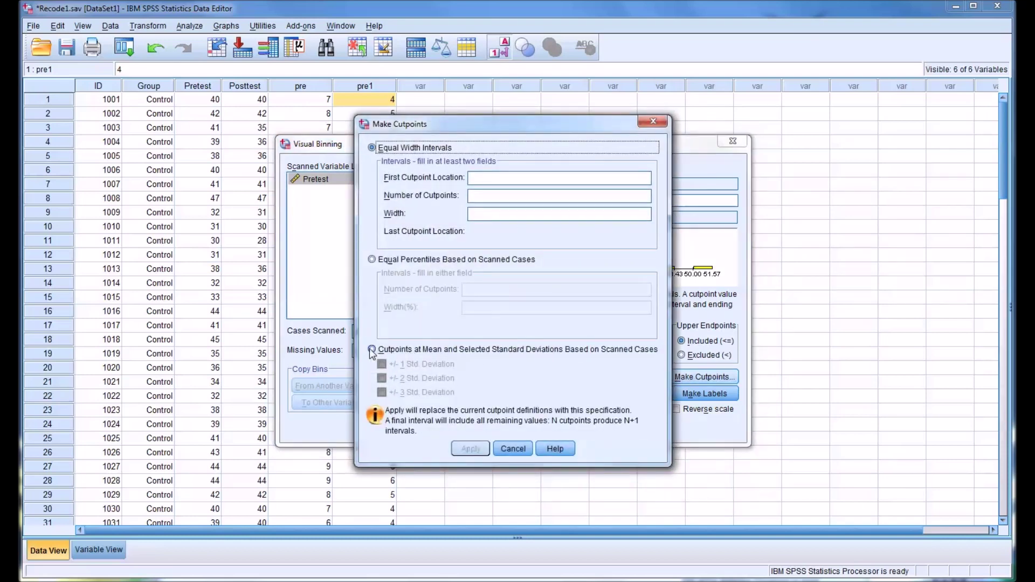
click(372, 351)
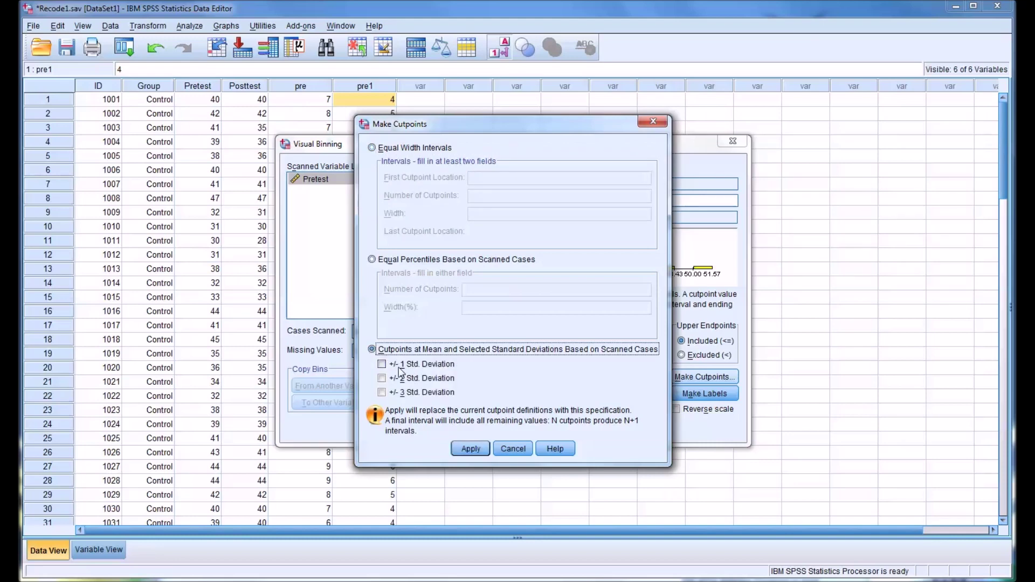
click(382, 365)
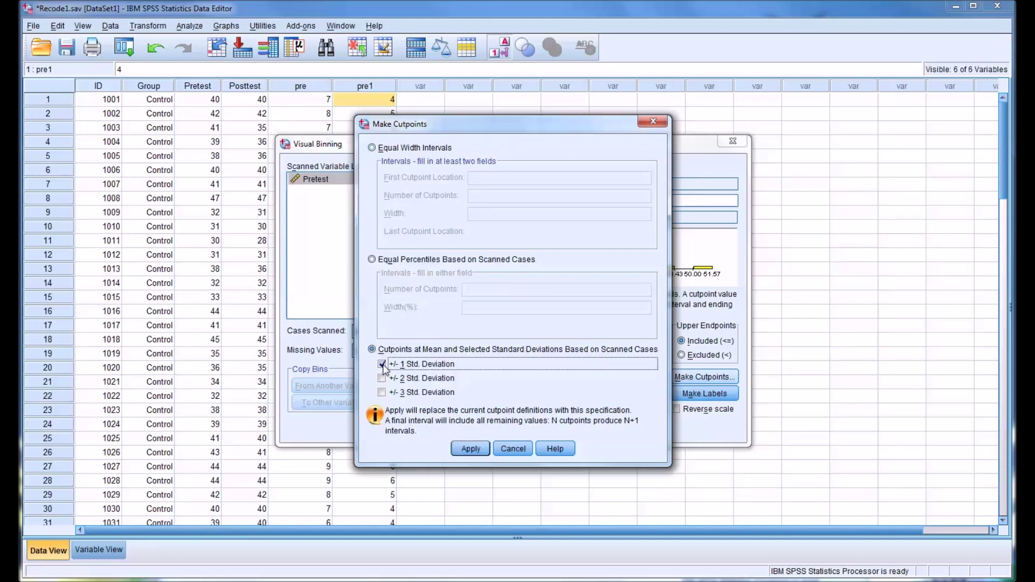
click(471, 449)
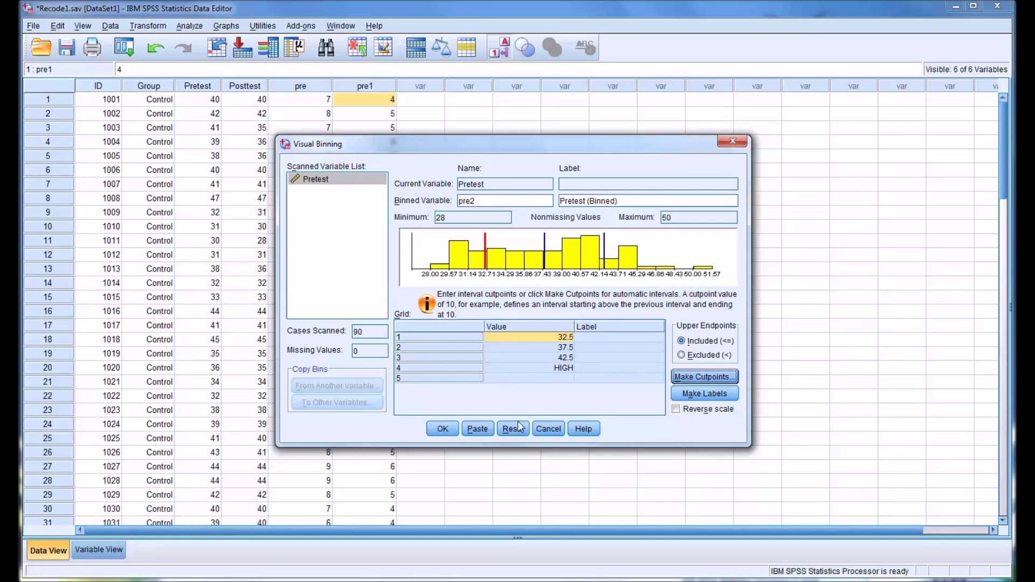
click(443, 433)
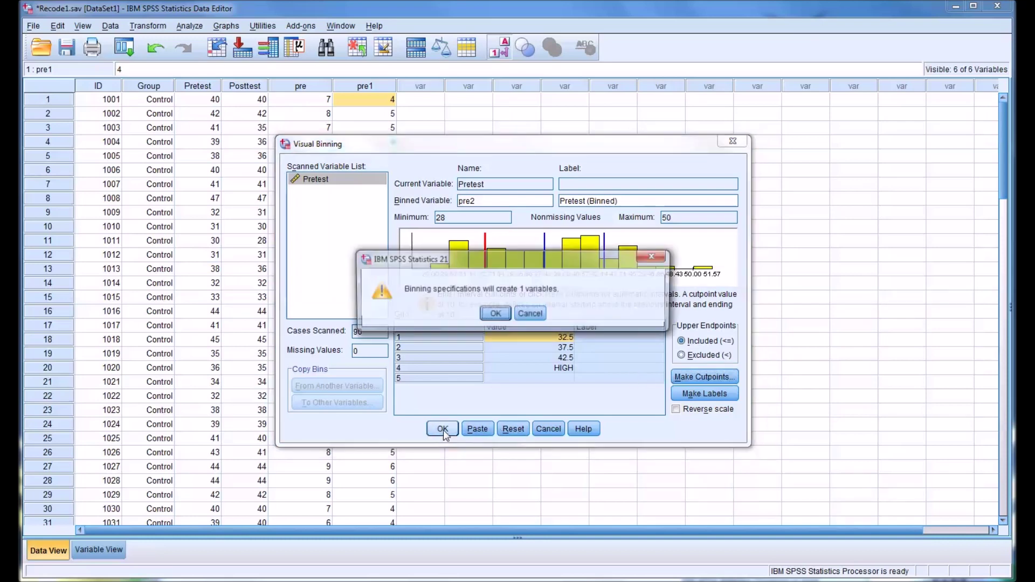
click(494, 317)
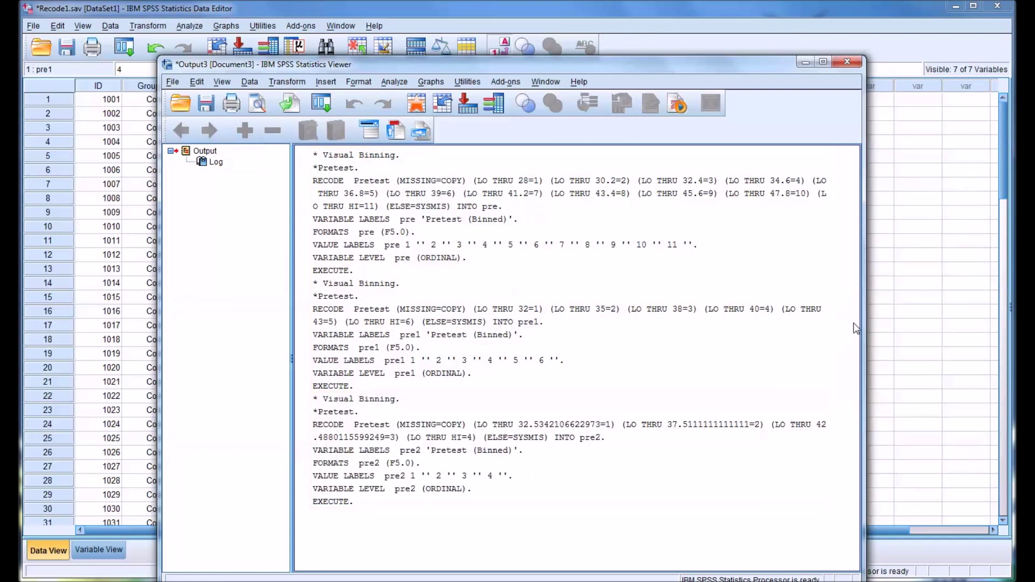
click(905, 329)
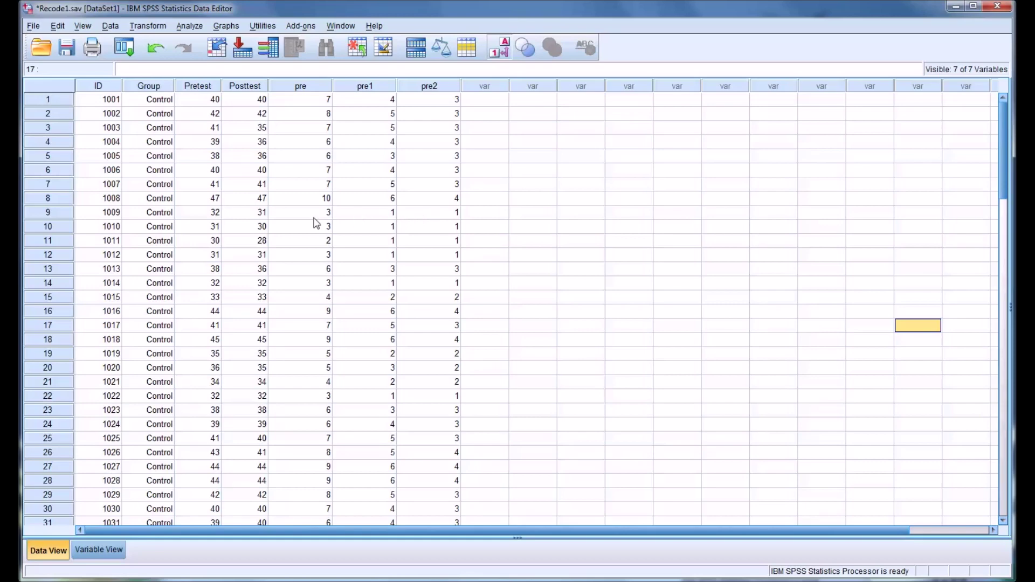
click(423, 215)
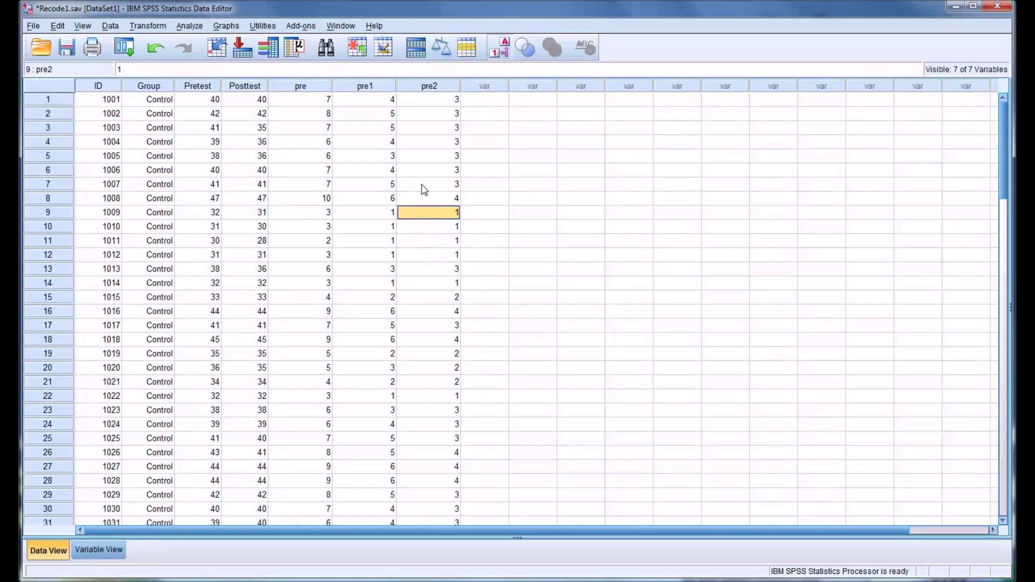
click(427, 297)
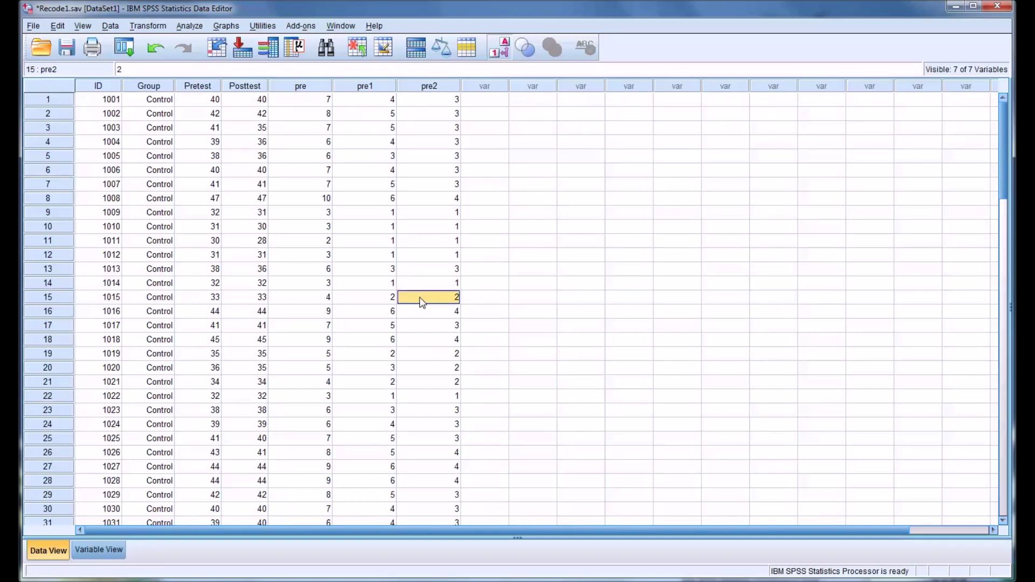
click(440, 327)
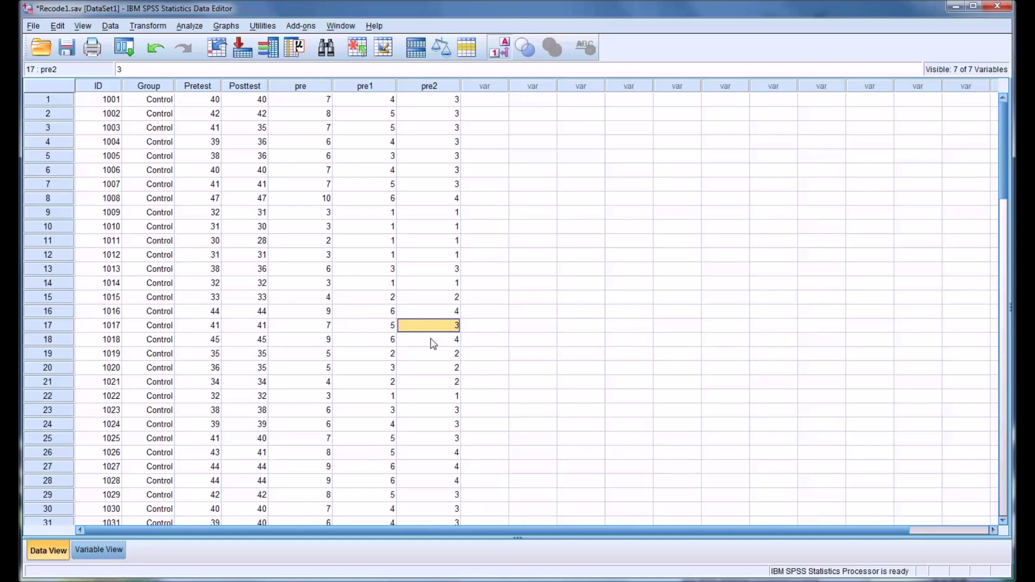
click(434, 344)
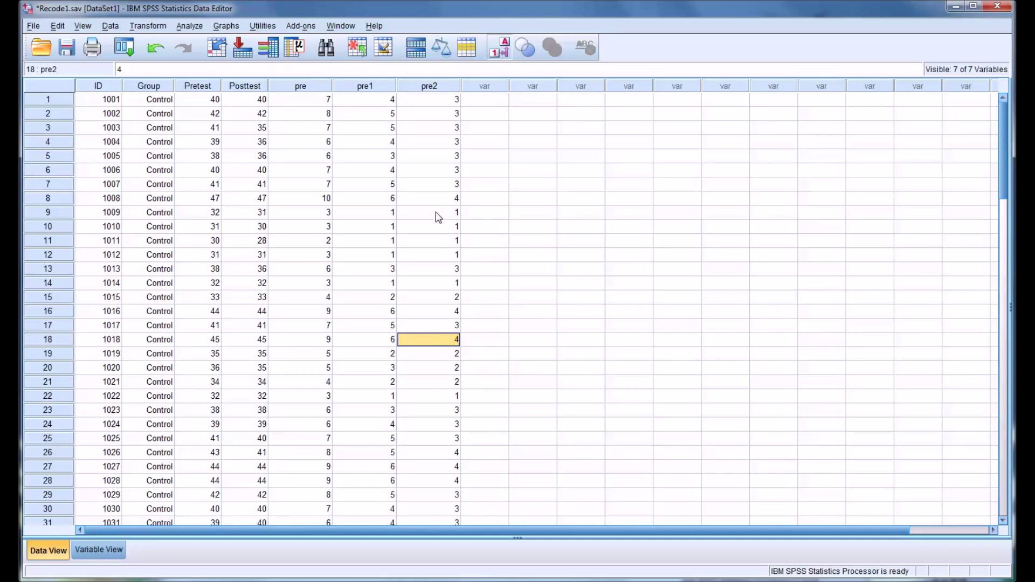
click(429, 244)
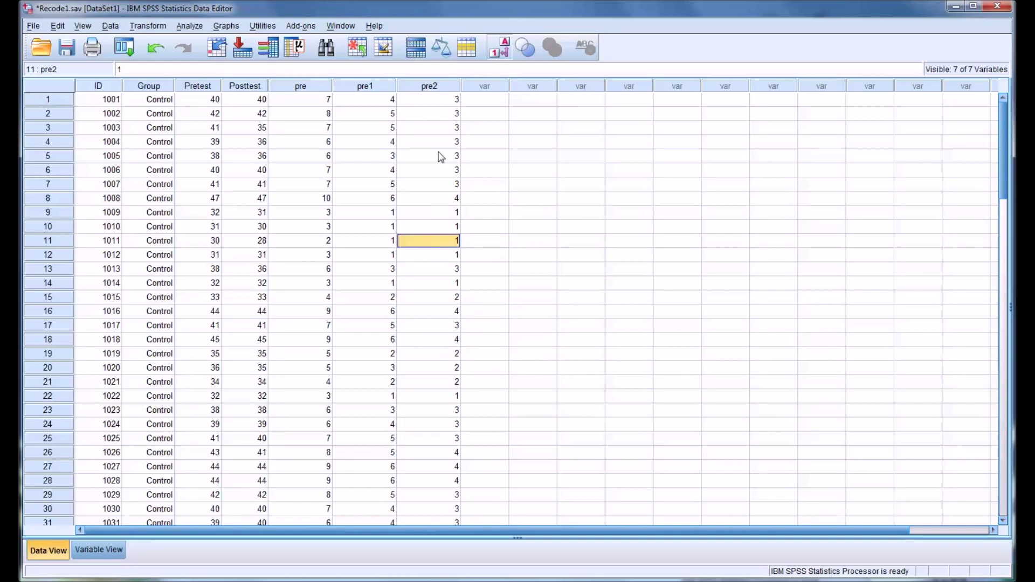
click(487, 99)
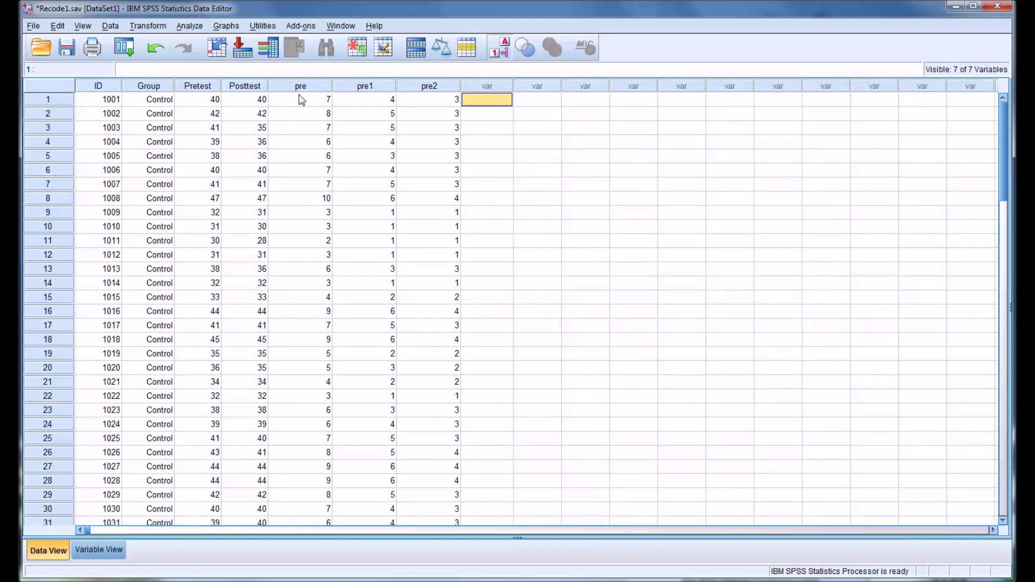
- Start another Visual Binning of Pretest and name the binned variable pre3
click(144, 26)
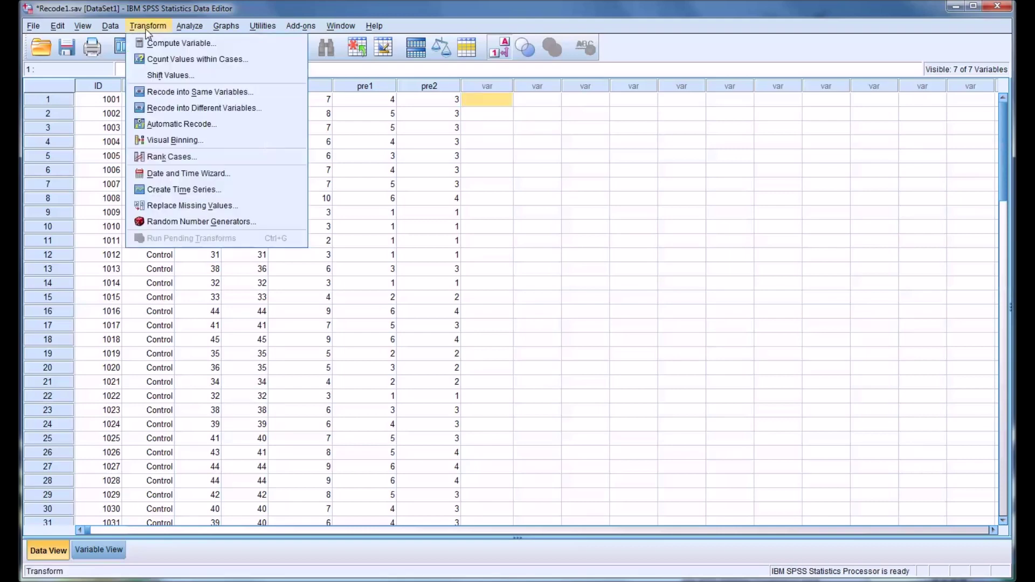
click(178, 142)
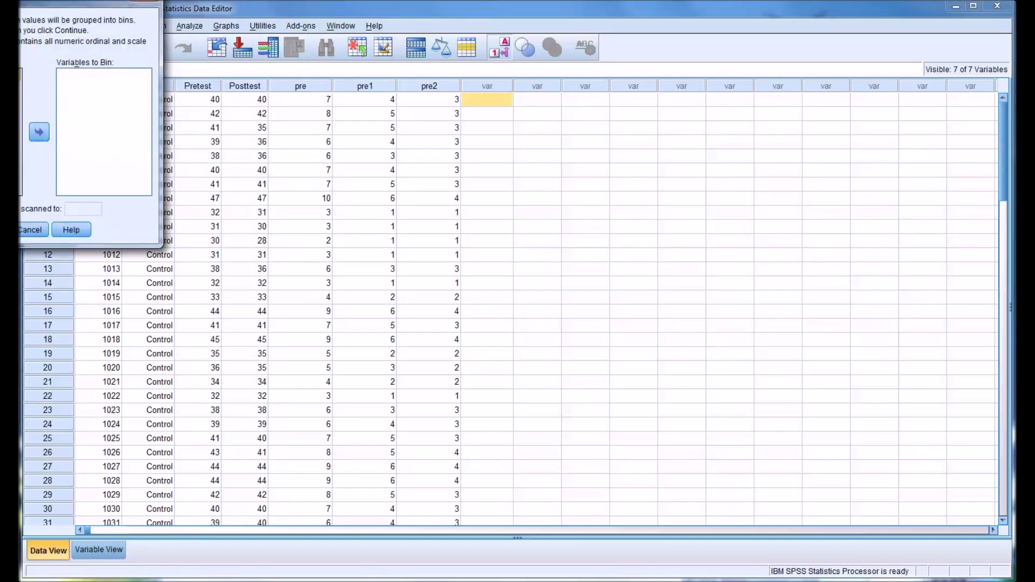
click(318, 286)
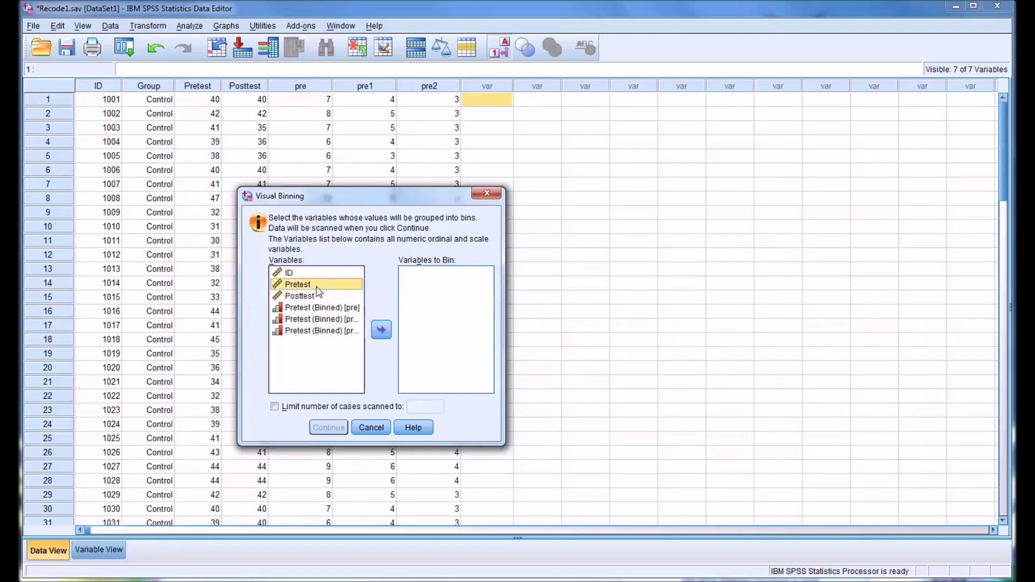
click(382, 330)
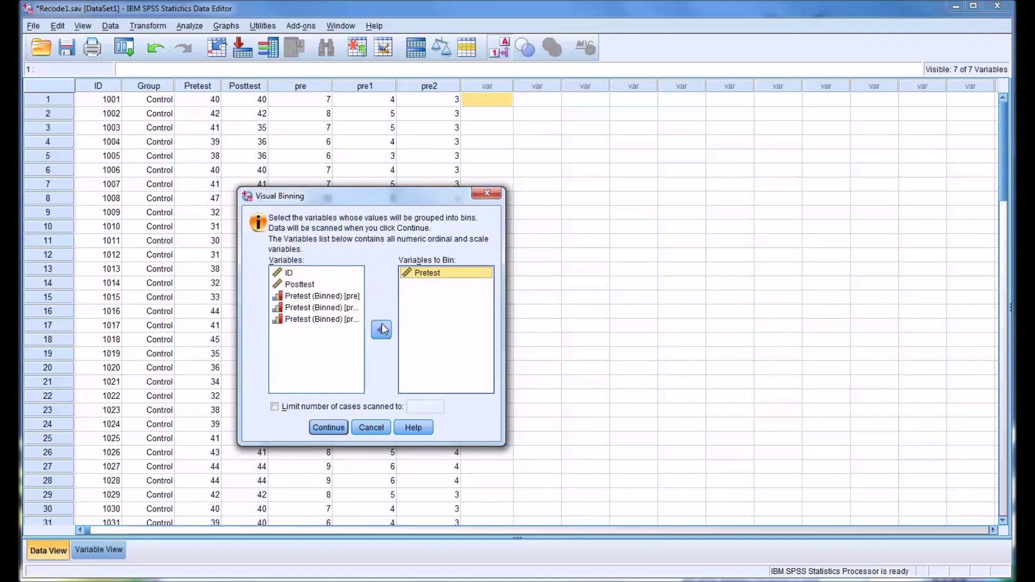
click(329, 429)
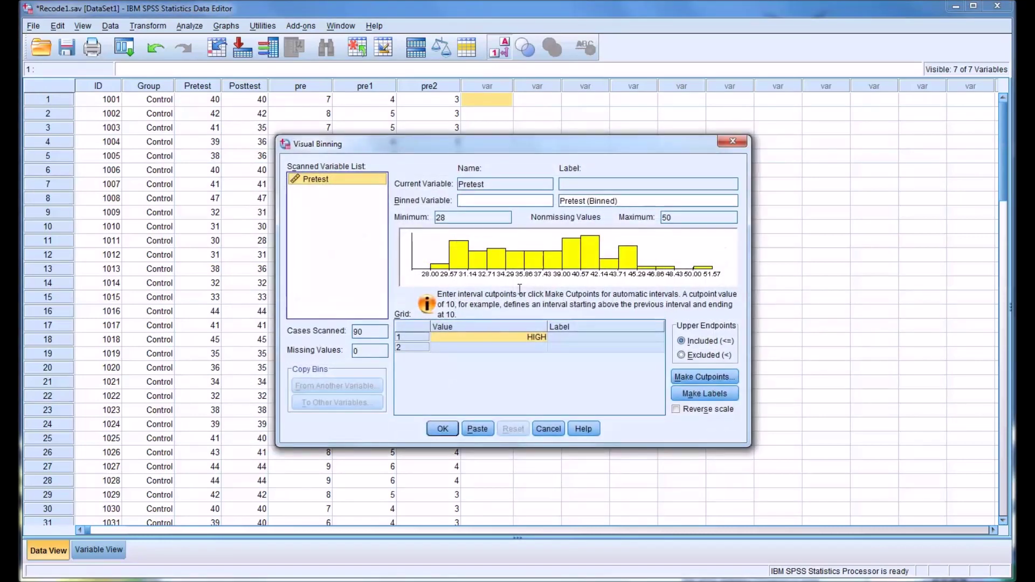
click(485, 200)
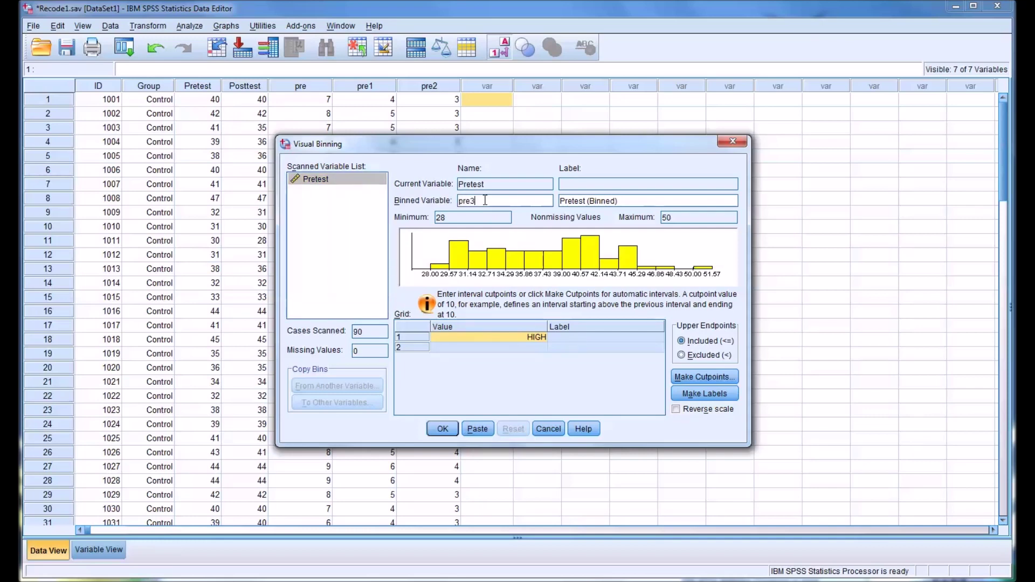
- Apply mean ±1 SD cutpoints, generate range labels <= 33 to 43+, and create pre3
click(675, 380)
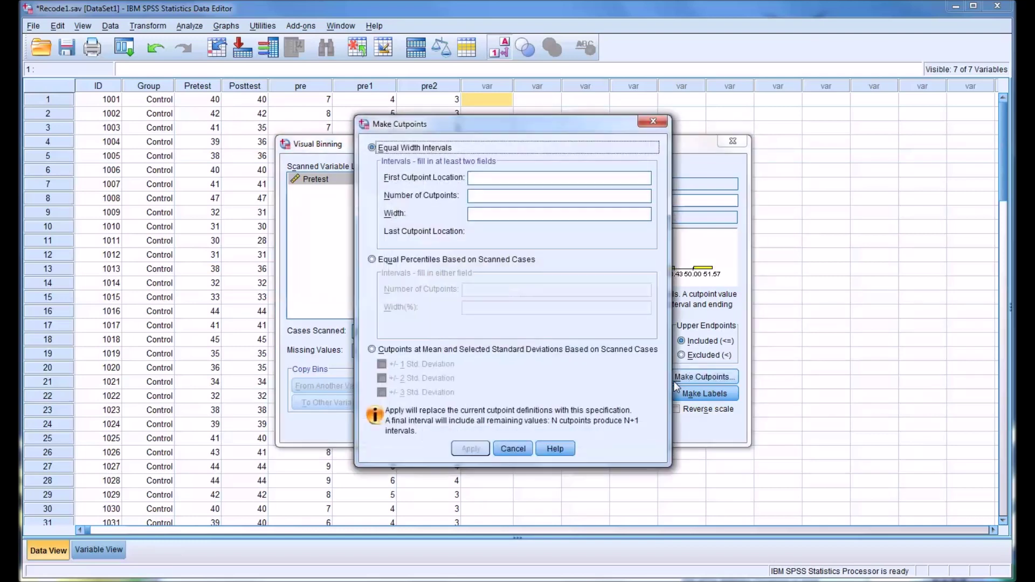
click(372, 350)
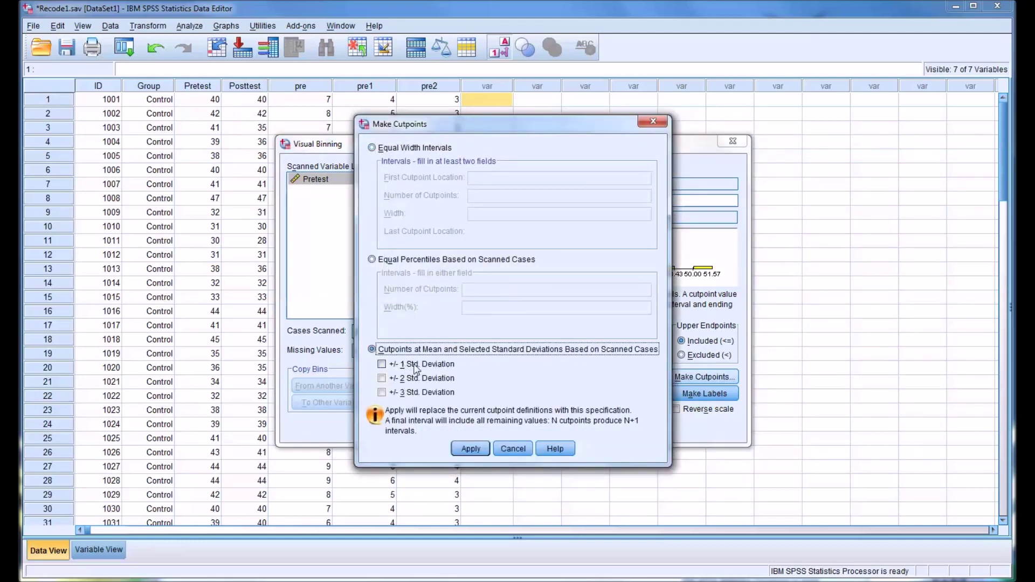
click(381, 364)
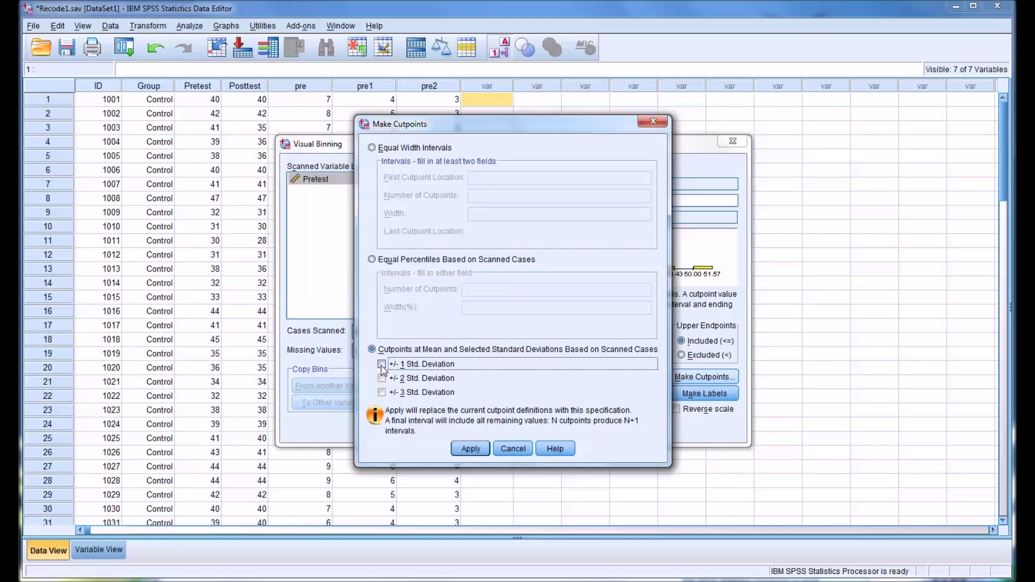
click(471, 449)
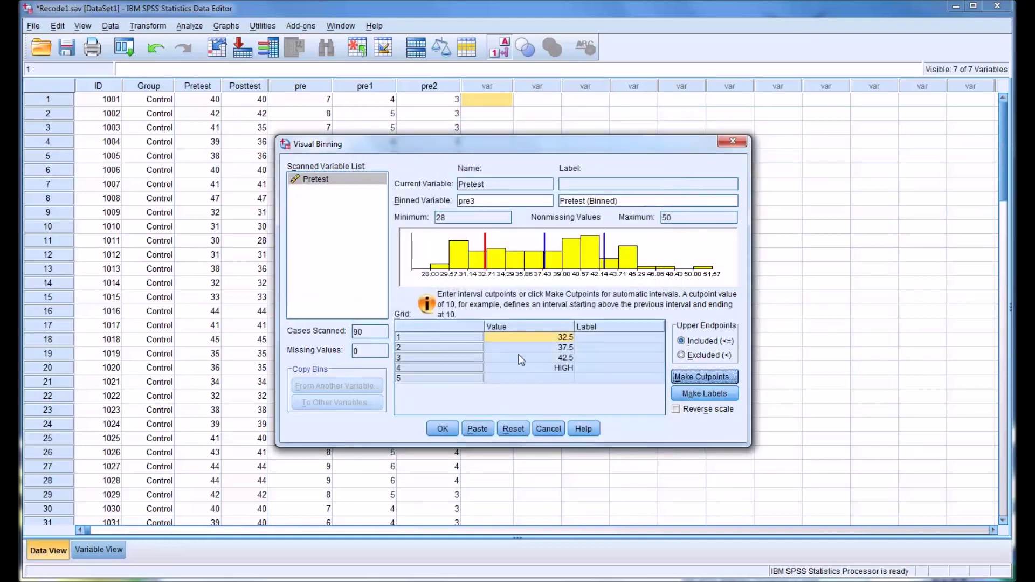
click(692, 395)
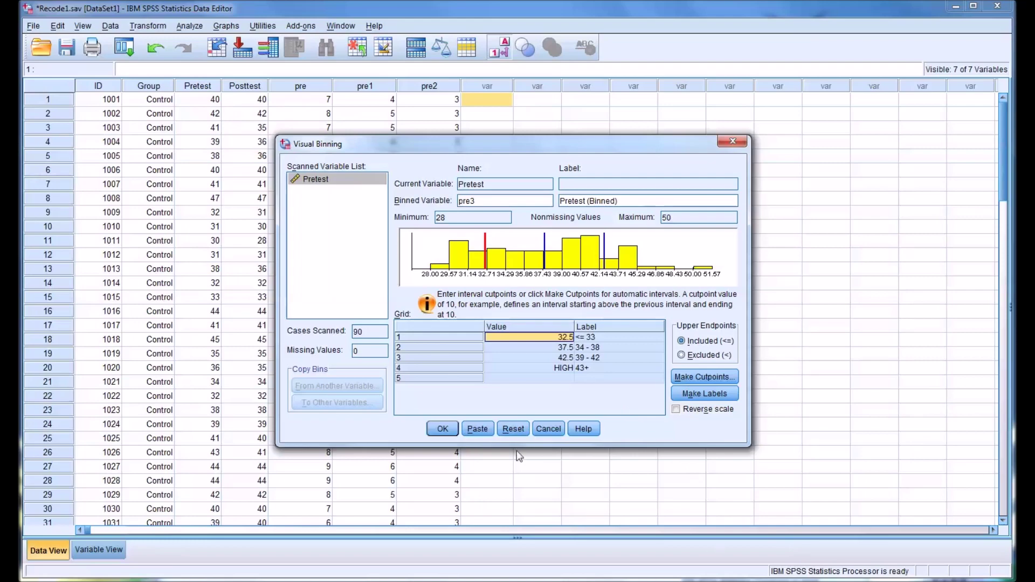
click(443, 428)
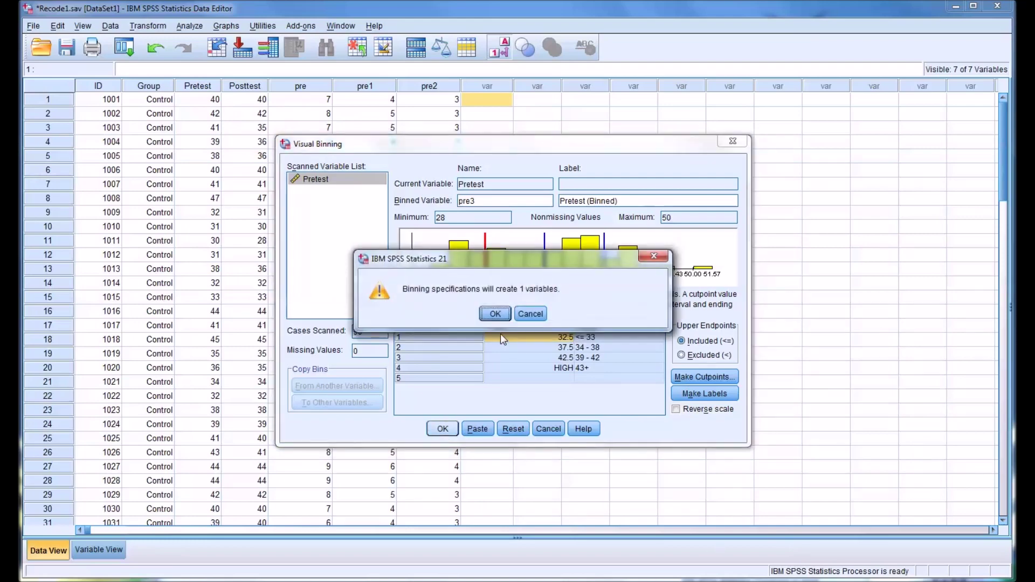
- Confirm creating pre3 and inspect its range labels such as 39 - 42, <= 33 and 43+
click(492, 313)
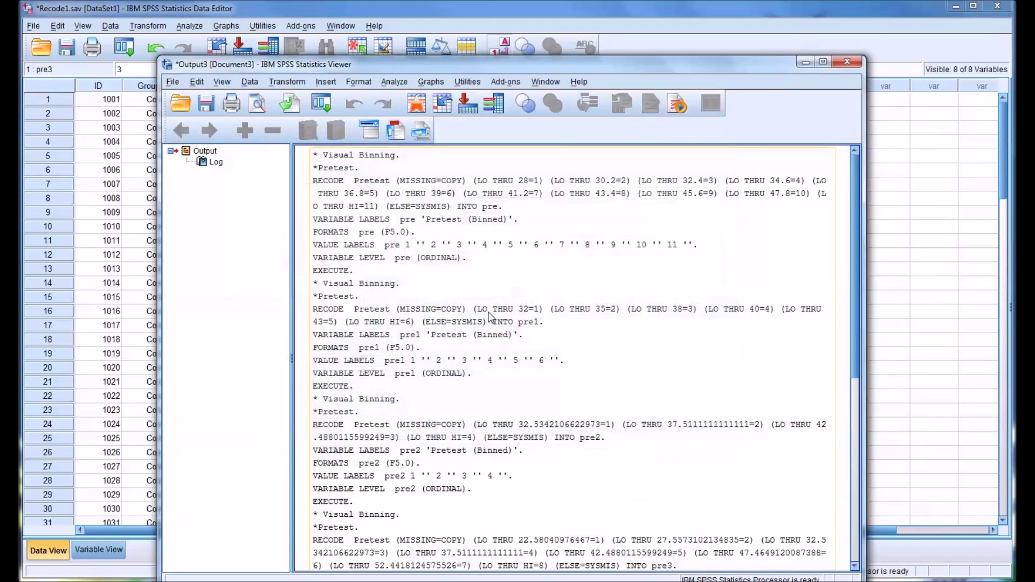
click(891, 272)
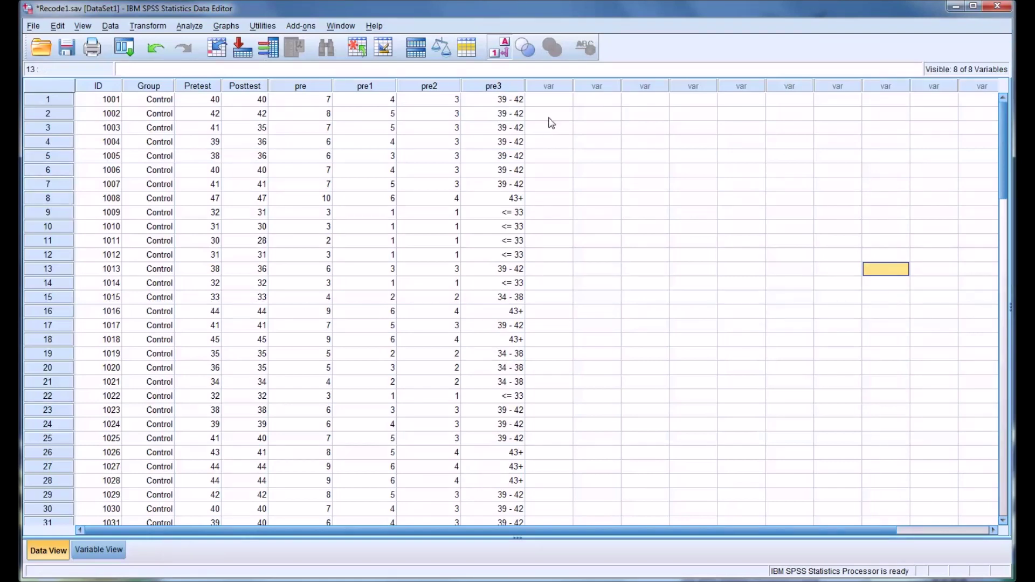
click(483, 101)
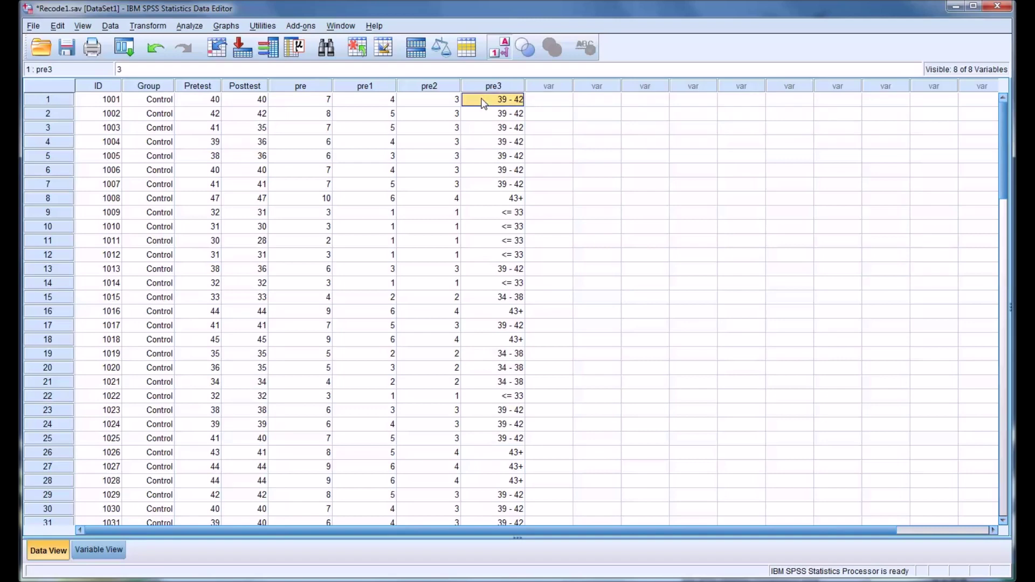
click(487, 88)
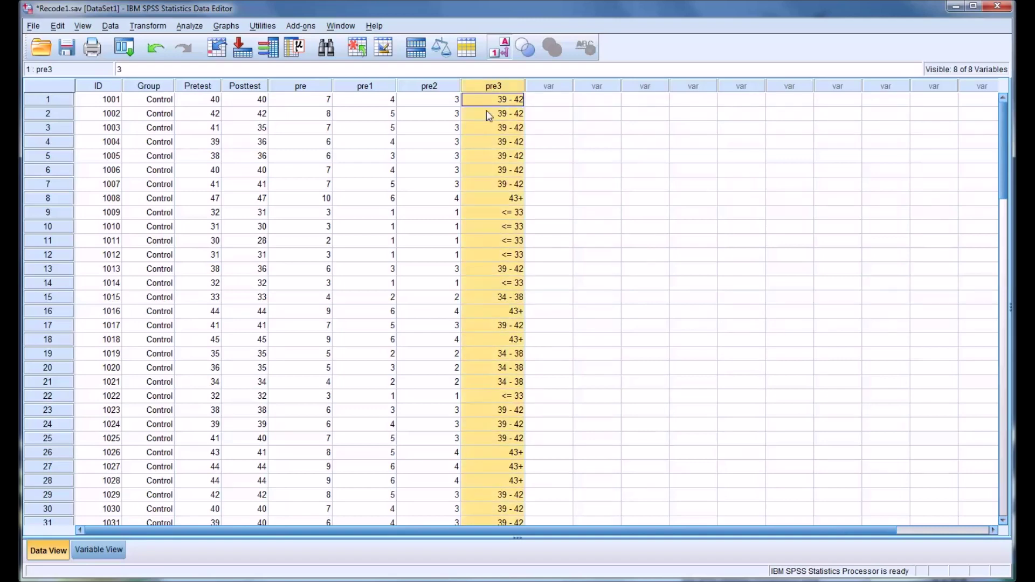
double_click(484, 100)
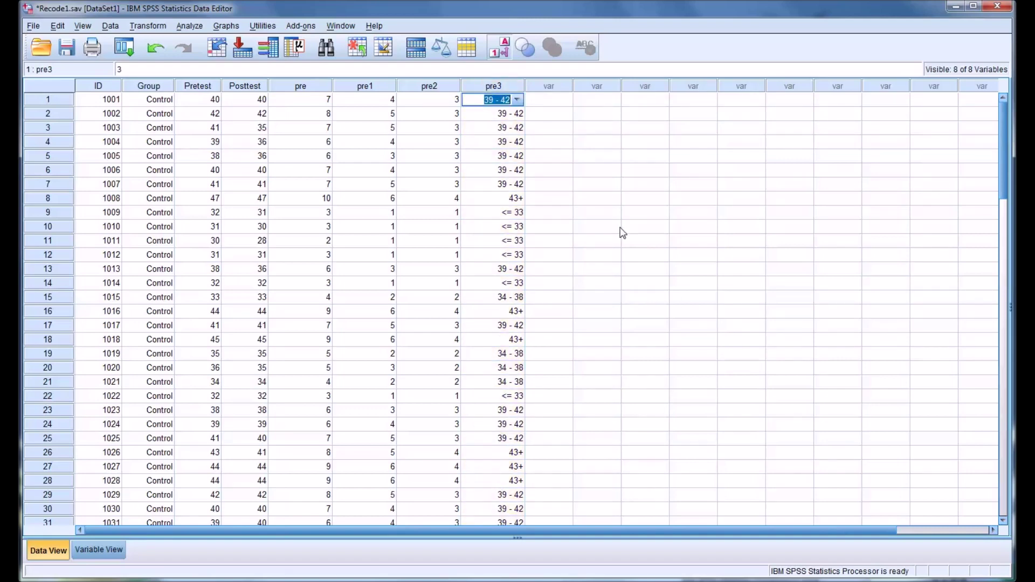
key(Escape)
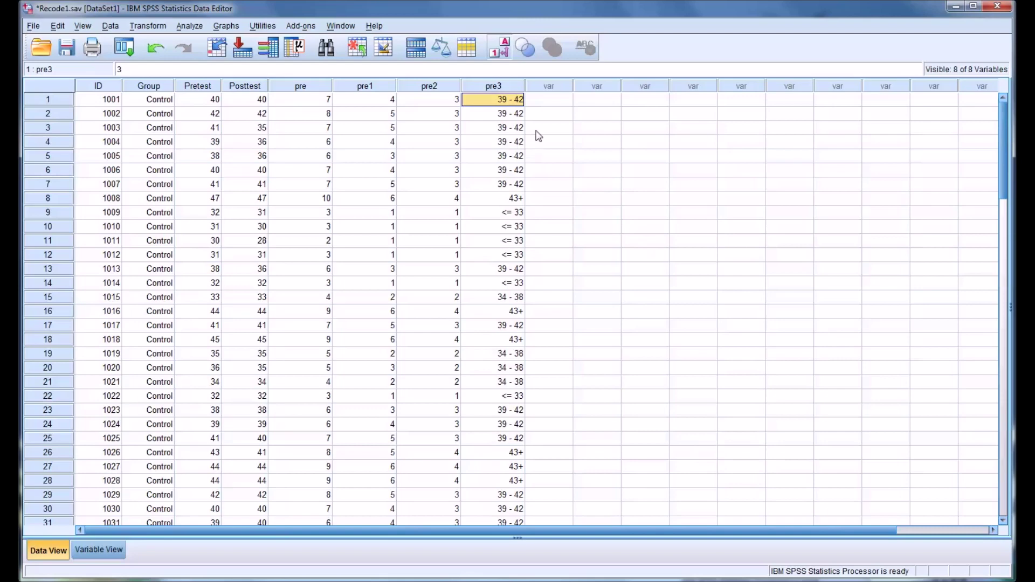
- Start a new Visual Binning of Pretest and name the binned variable pre4
click(149, 26)
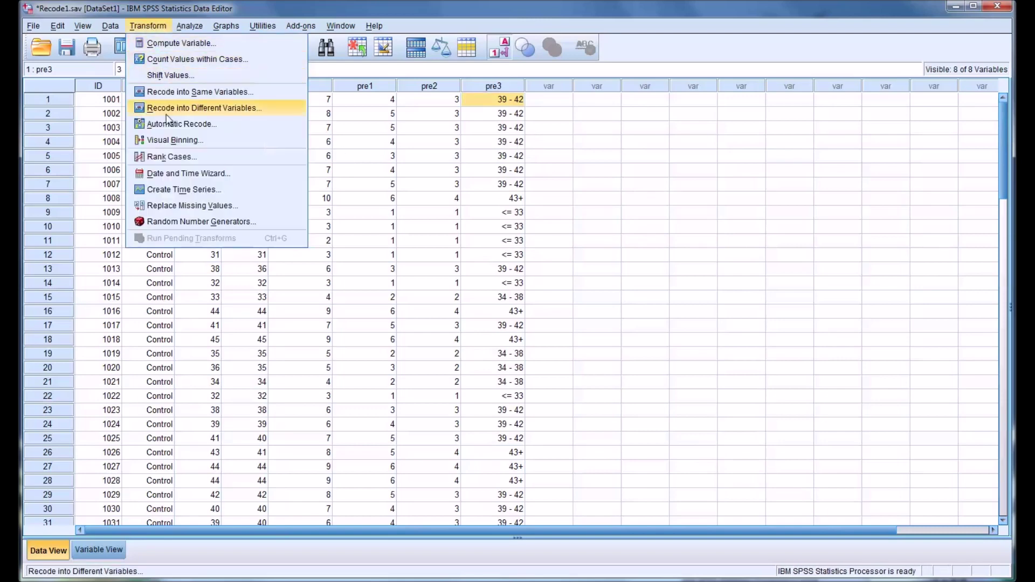
click(172, 140)
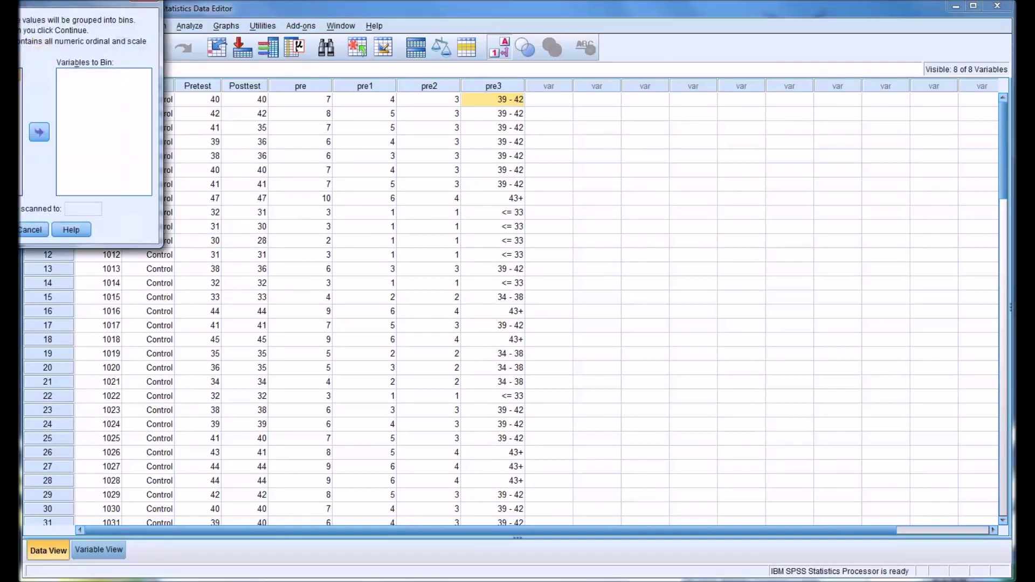
drag(0, 3, 211, 147)
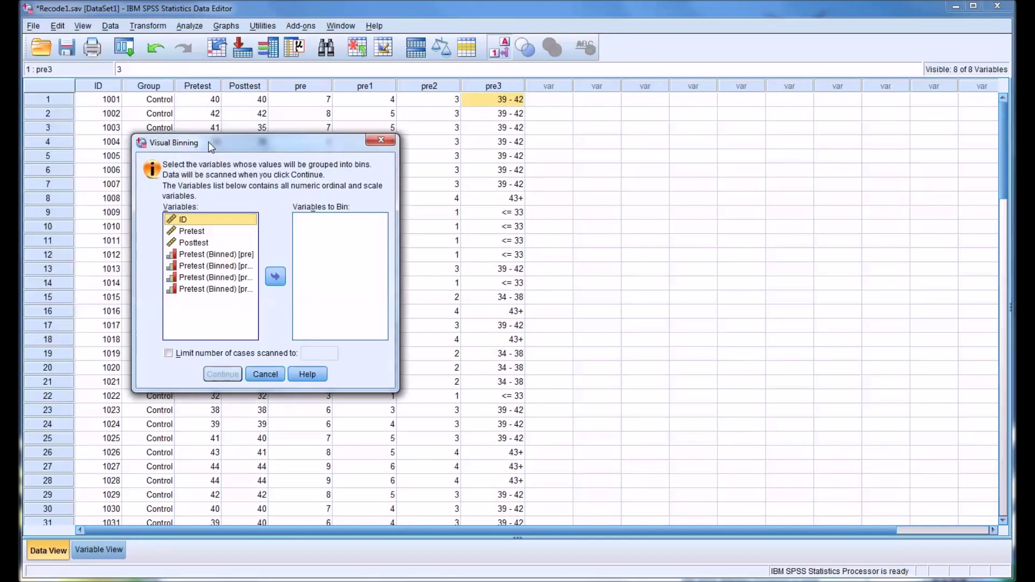
click(195, 231)
click(276, 277)
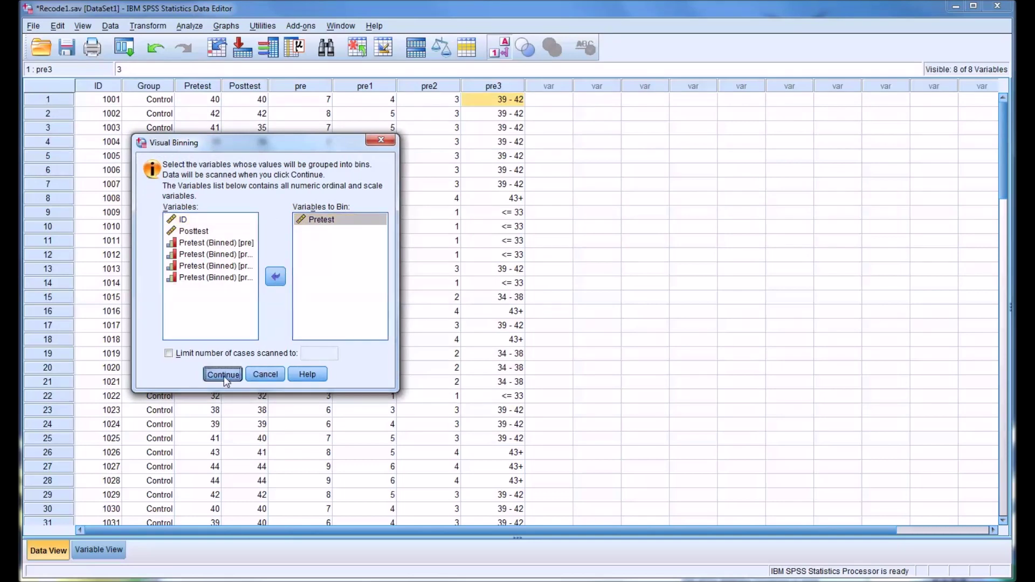
click(223, 374)
click(483, 200)
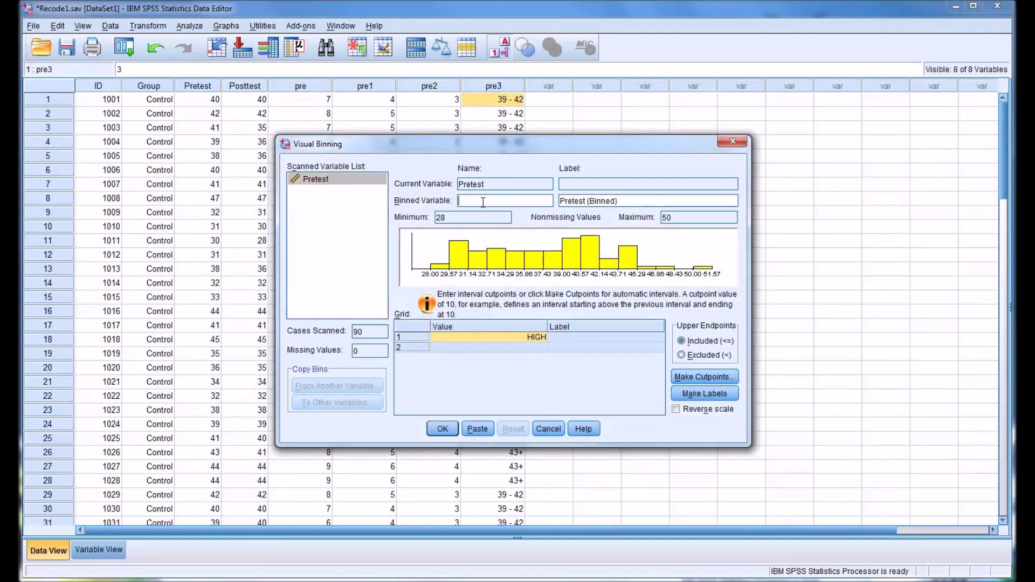
text(pre4)
- Create pre4 with mean ±1 and ±2 SD cutpoints and range labels <= 28 through 48+
click(693, 380)
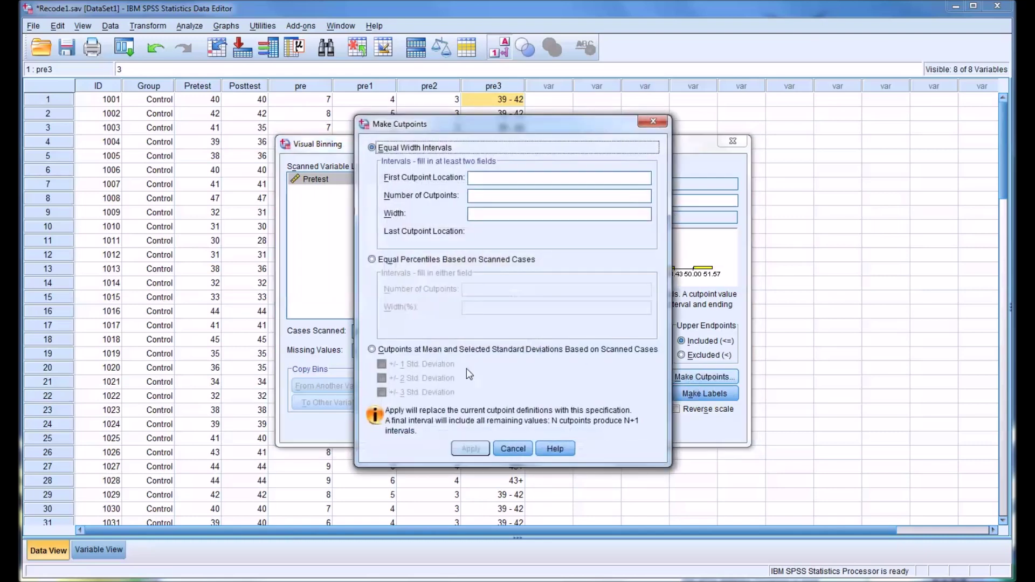
click(371, 349)
click(382, 364)
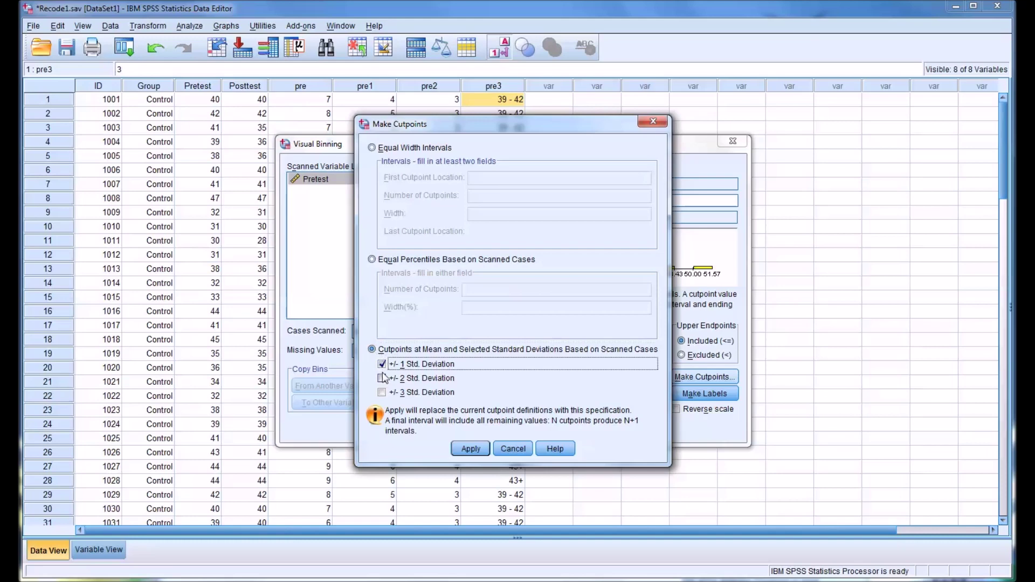
click(383, 379)
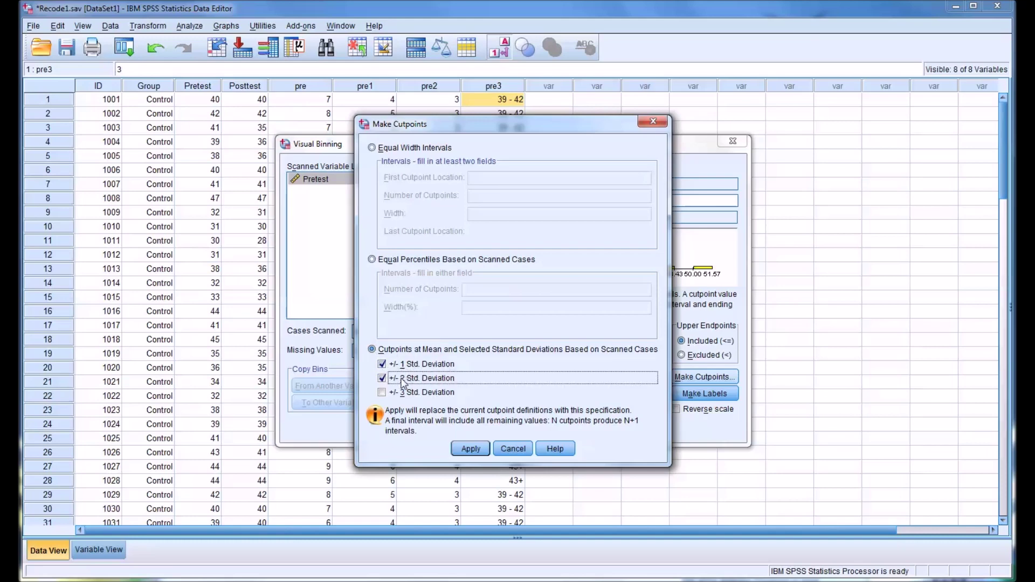
click(470, 450)
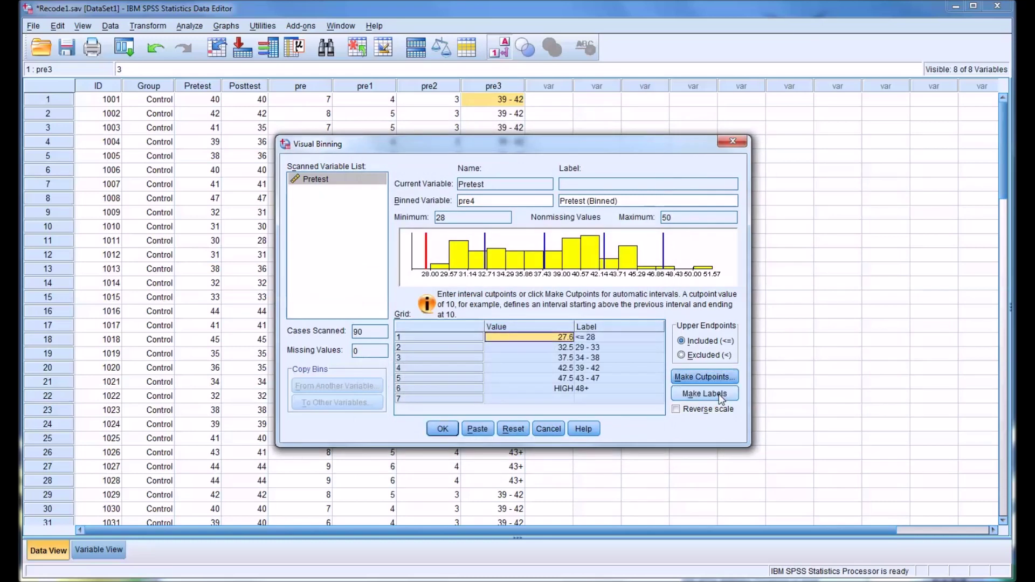
click(704, 394)
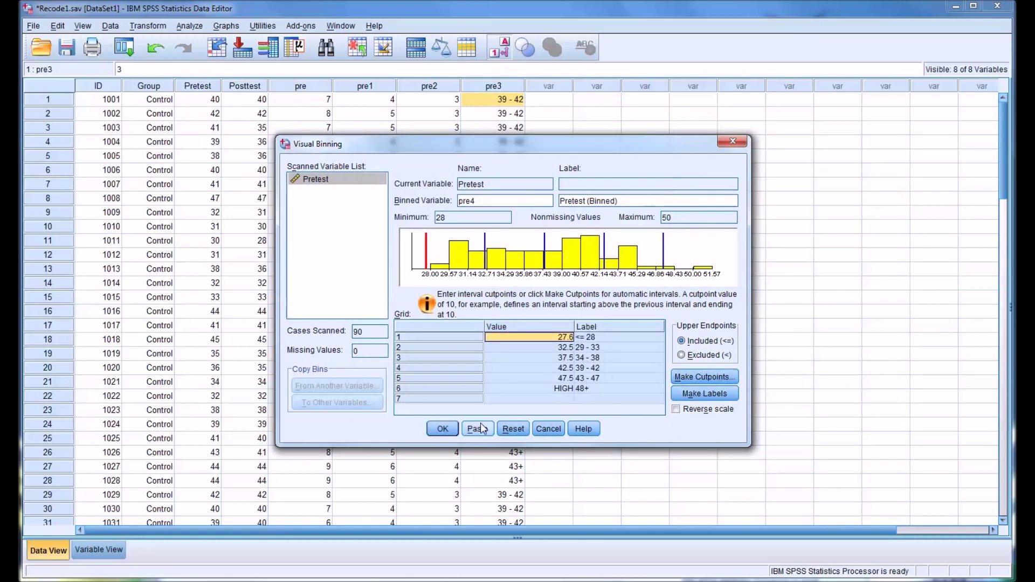
click(444, 430)
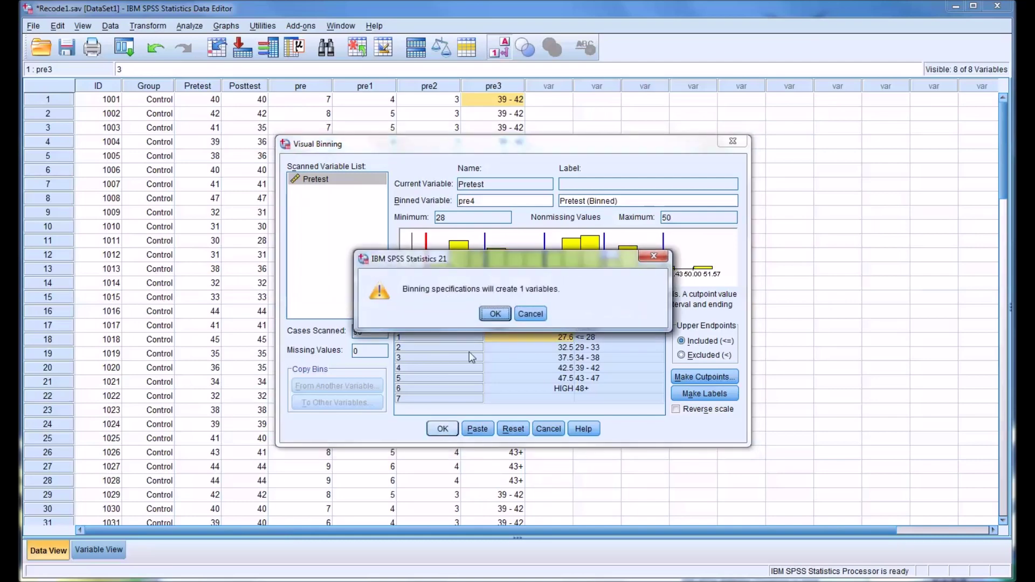
click(497, 319)
click(898, 268)
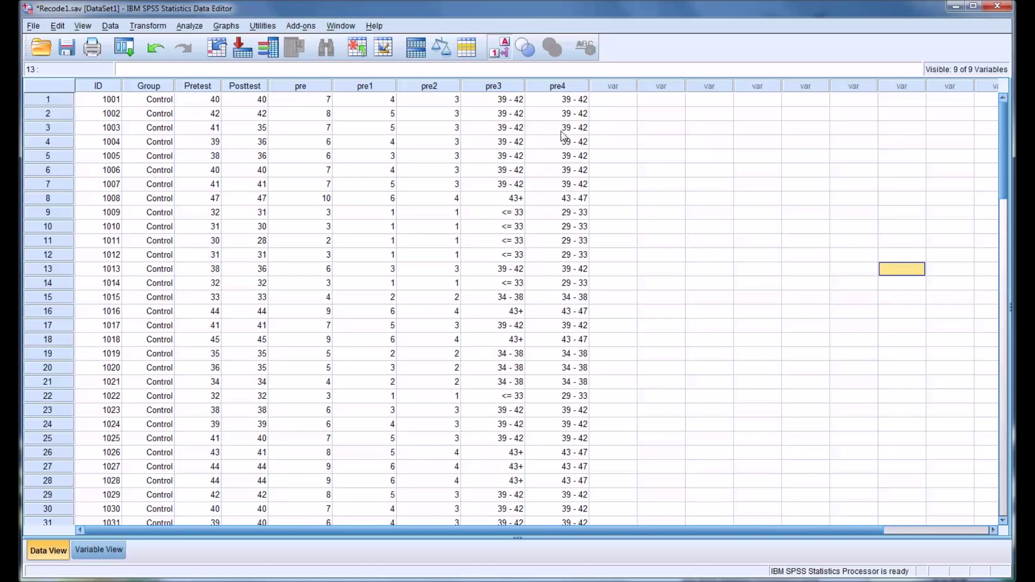
click(495, 101)
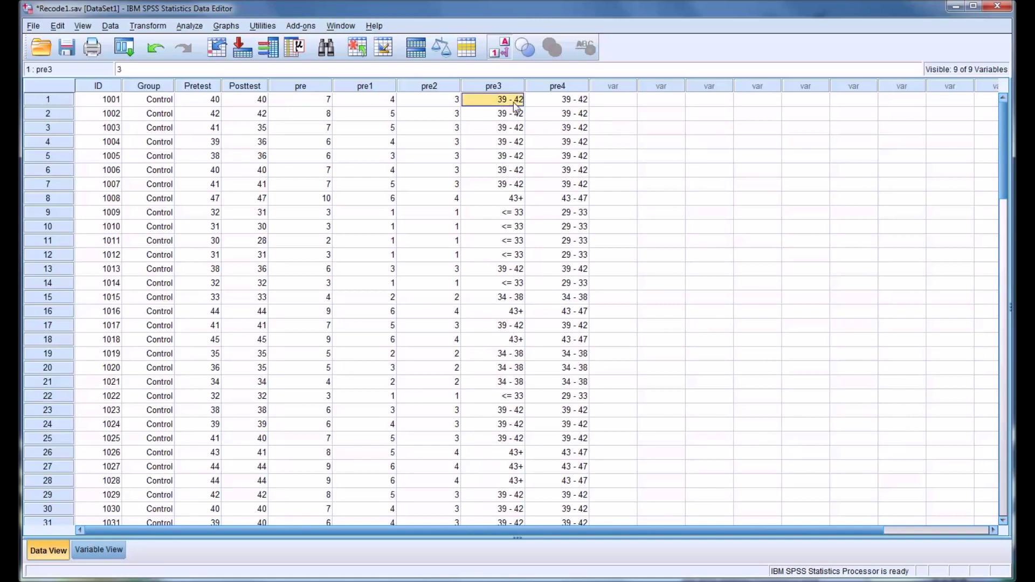
click(543, 99)
click(496, 102)
click(615, 103)
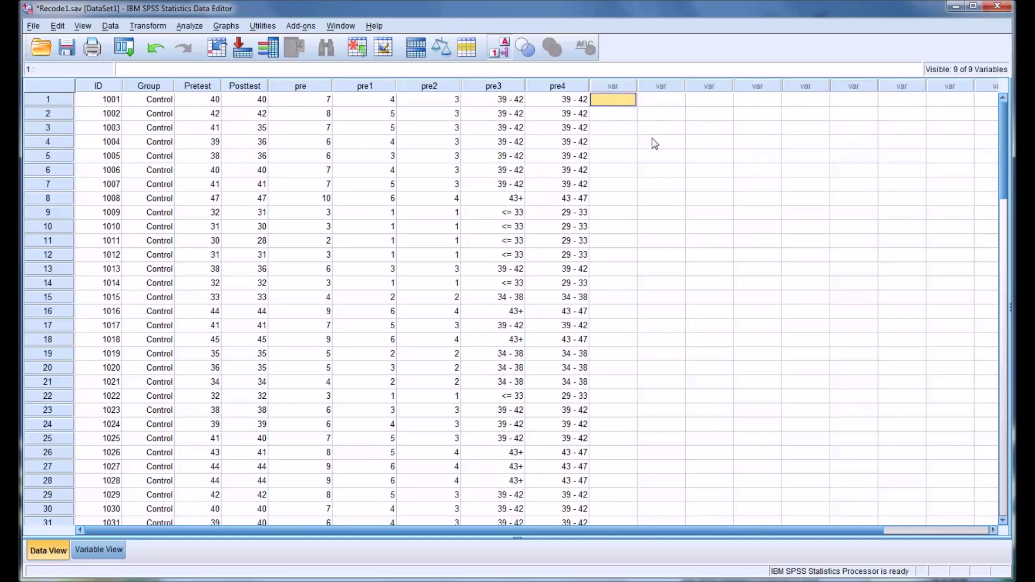